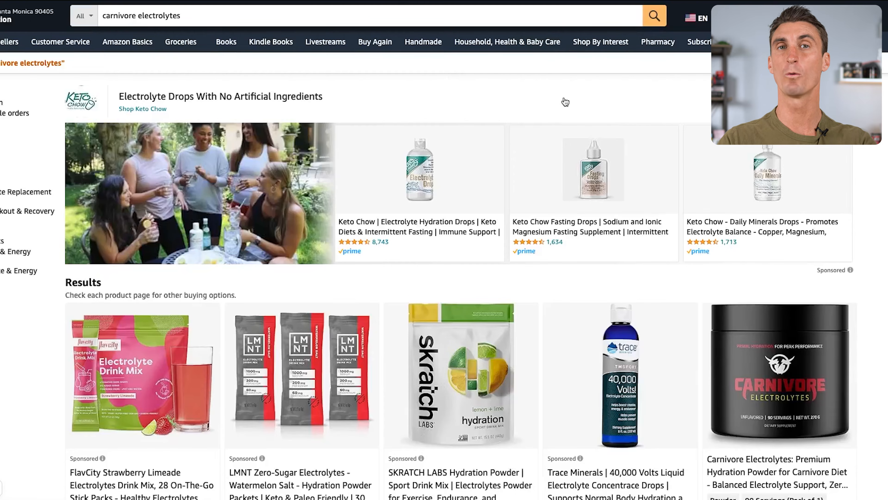
# Search the store for "carnivore electrolytes".
pyautogui.scroll(-5, 566, 102)
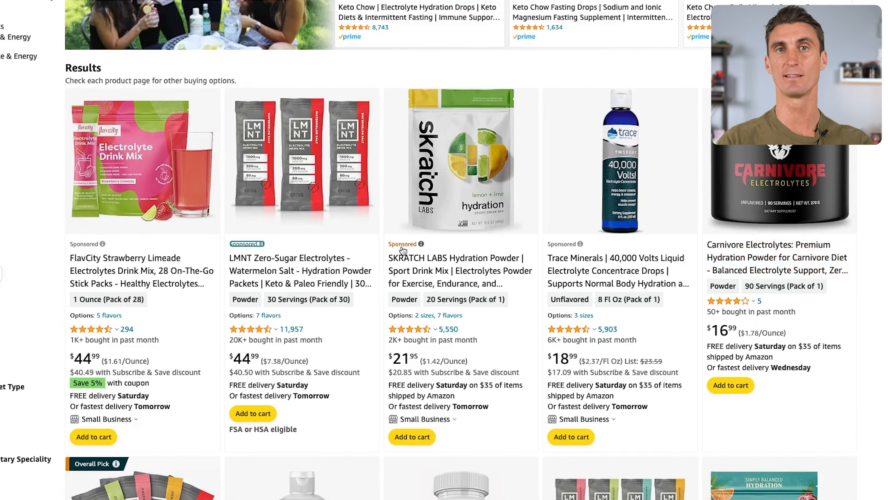
pyautogui.click(400, 246)
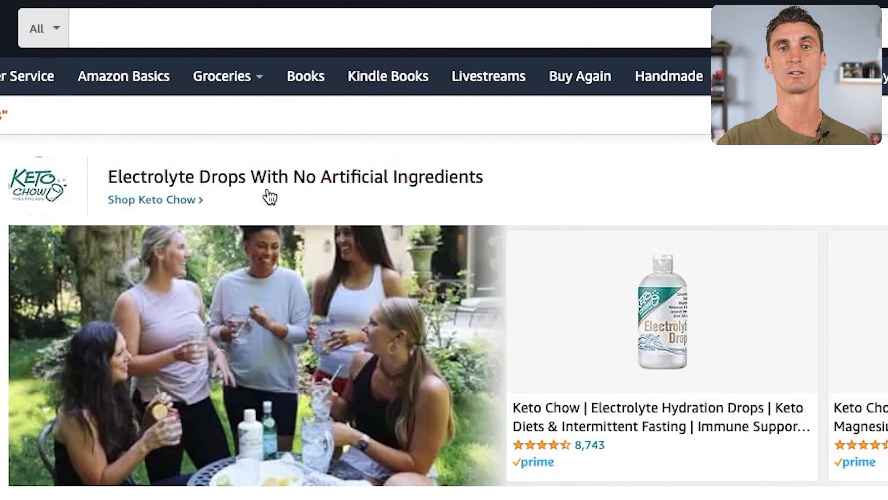
pyautogui.click(91, 28)
pyautogui.write('carnivore electrolytes')
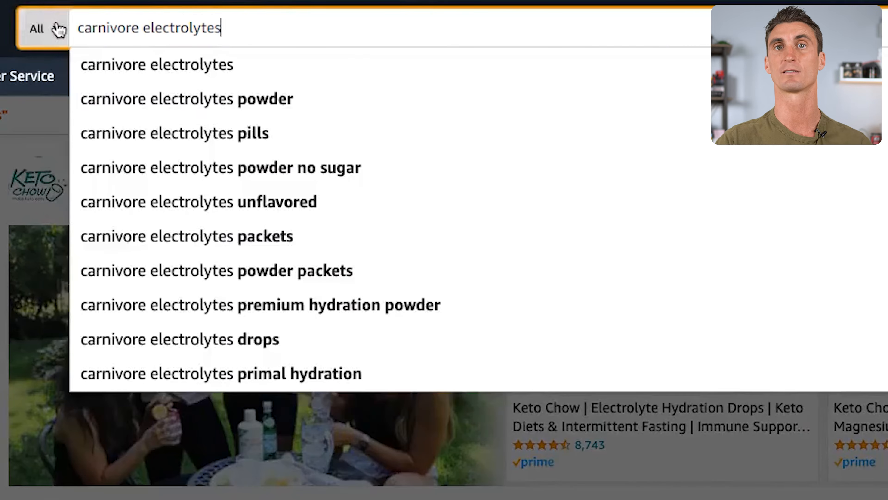
pyautogui.press('Return')
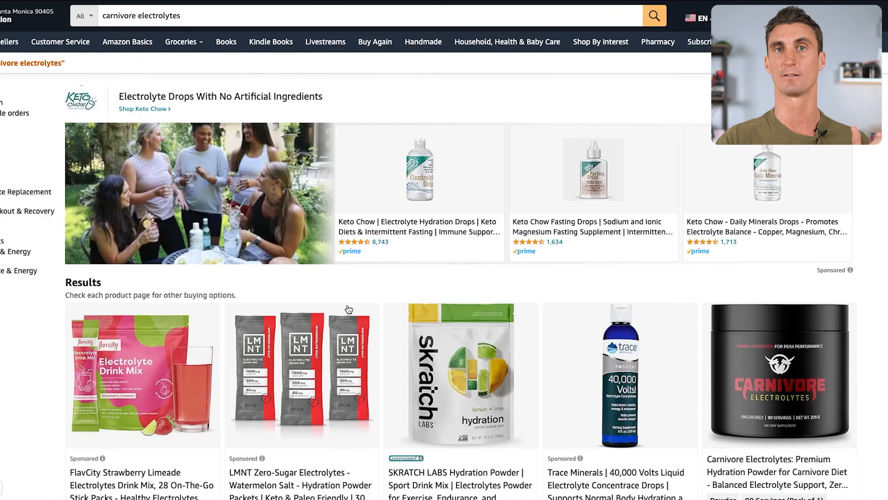
# Examine the sponsored and regular product listings in the carnivore electrolytes search results.
pyautogui.scroll(-5, 413, 282)
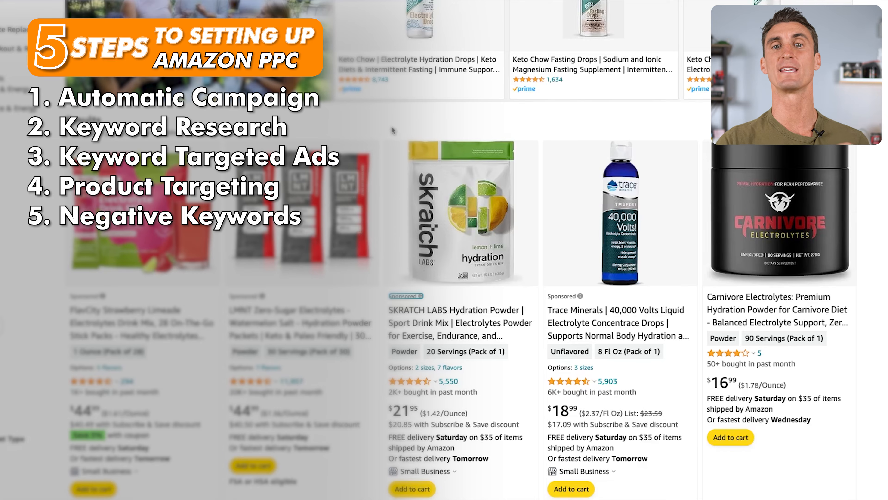
pyautogui.scroll(5, 395, 125)
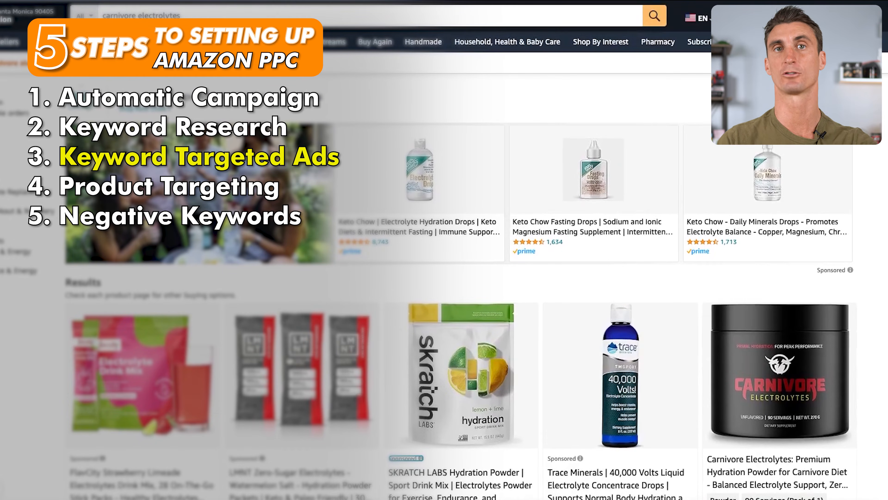
pyautogui.scroll(-1, 448, 315)
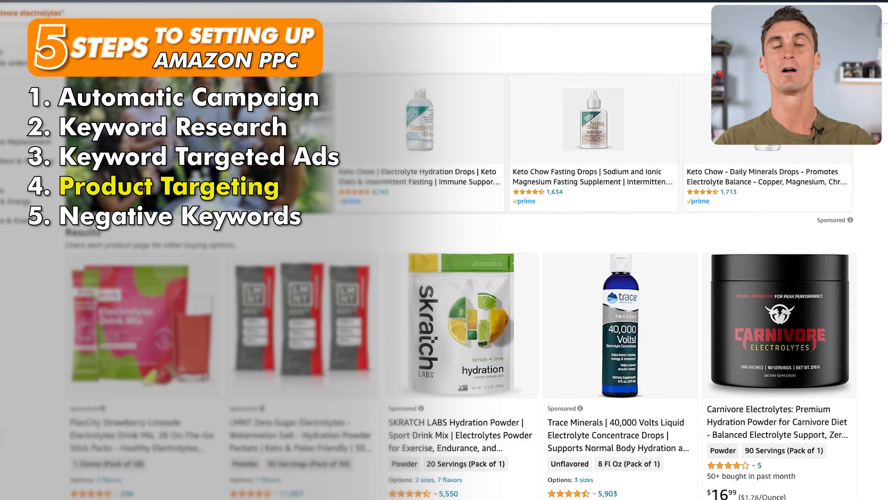
pyautogui.scroll(-8, 288, 248)
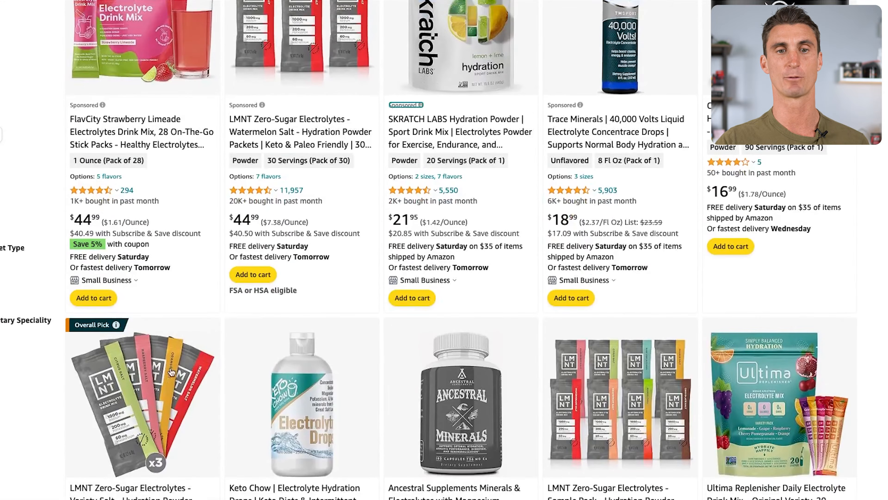
pyautogui.click(169, 377)
pyautogui.scroll(-10, 524, 340)
pyautogui.scroll(-1, 523, 339)
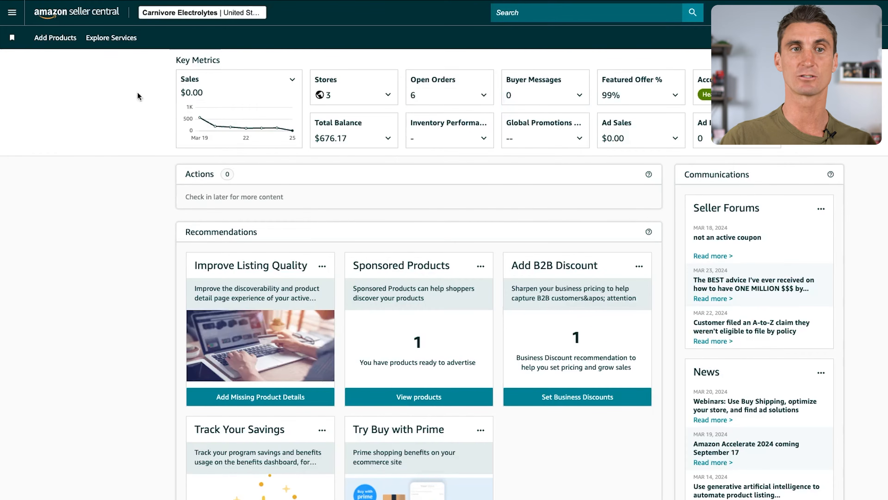
# Switch to Amazon Seller Central, open the advertising Campaign Manager and start a Sponsored Products campaign.
pyautogui.click(21, 12)
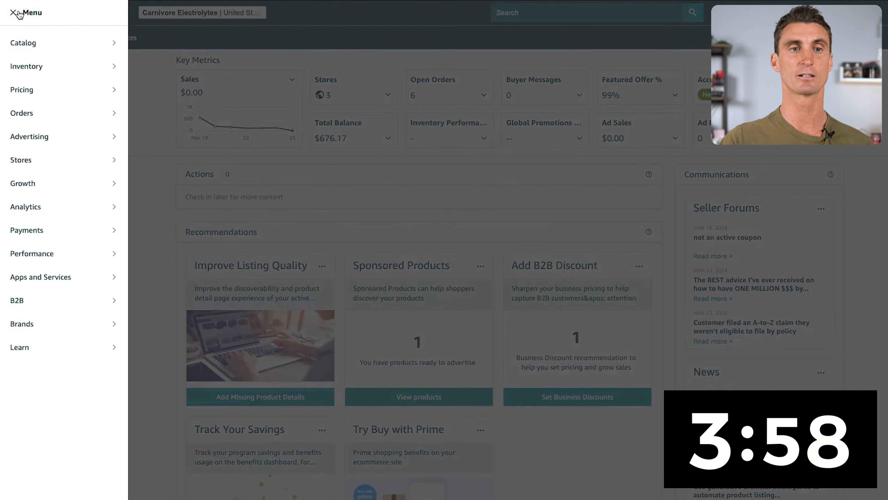
pyautogui.moveTo(48, 213)
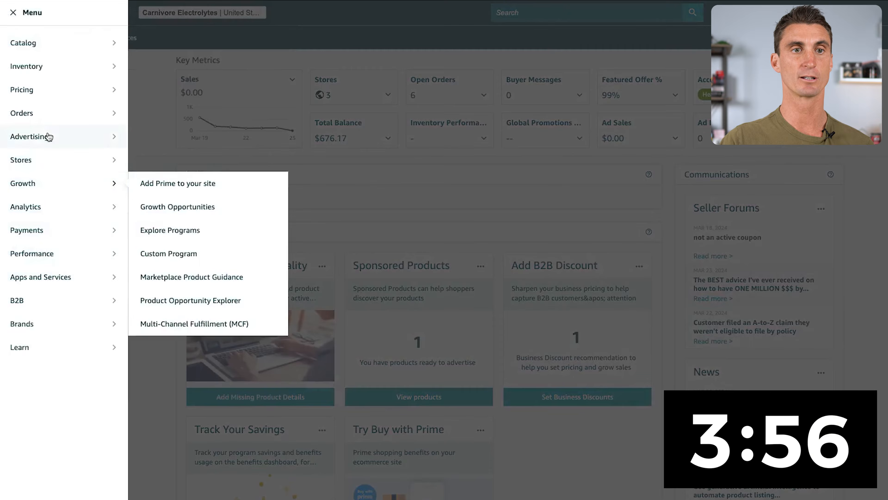
pyautogui.moveTo(123, 135)
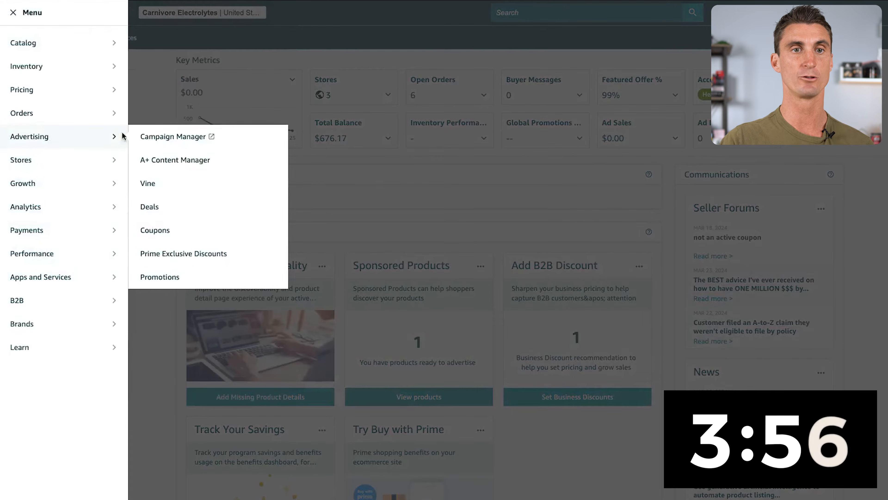
pyautogui.click(178, 138)
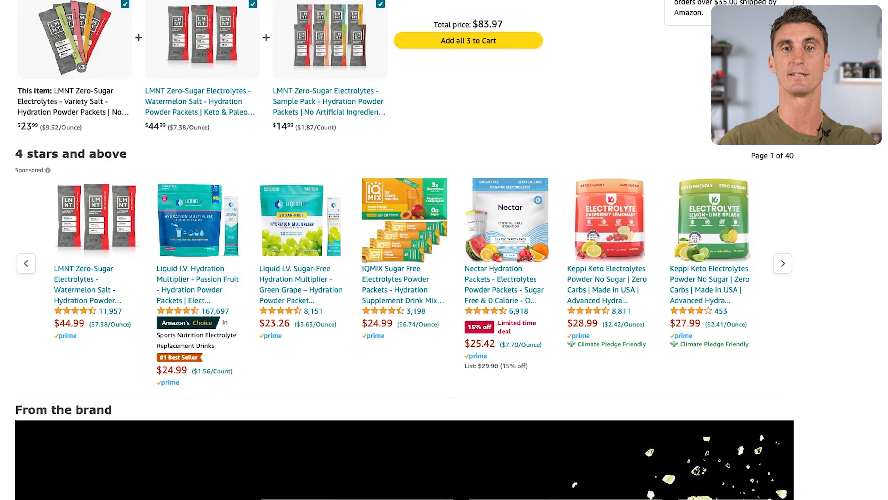
pyautogui.scroll(10, 402, 245)
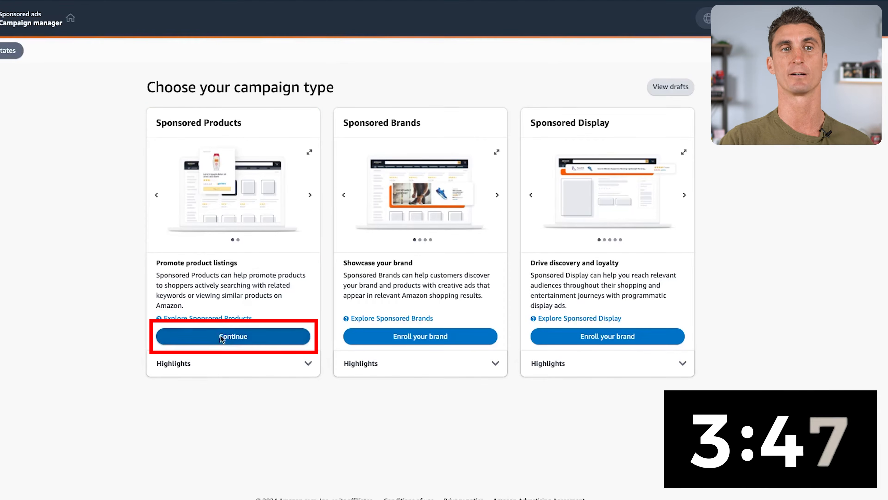
pyautogui.click(222, 336)
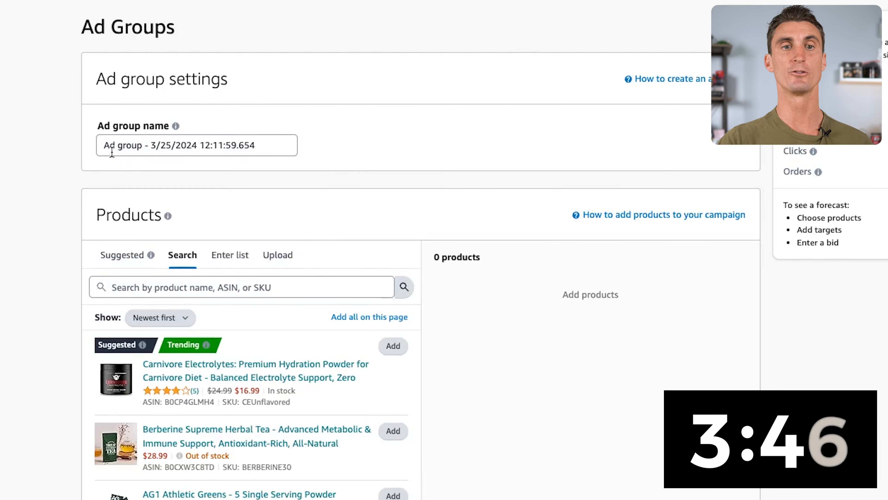
# Name the ad group "Close Match".
pyautogui.click(112, 147)
pyautogui.hotkey('ctrl', 'a')
pyautogui.write('d')
pyautogui.write('lose Mat')
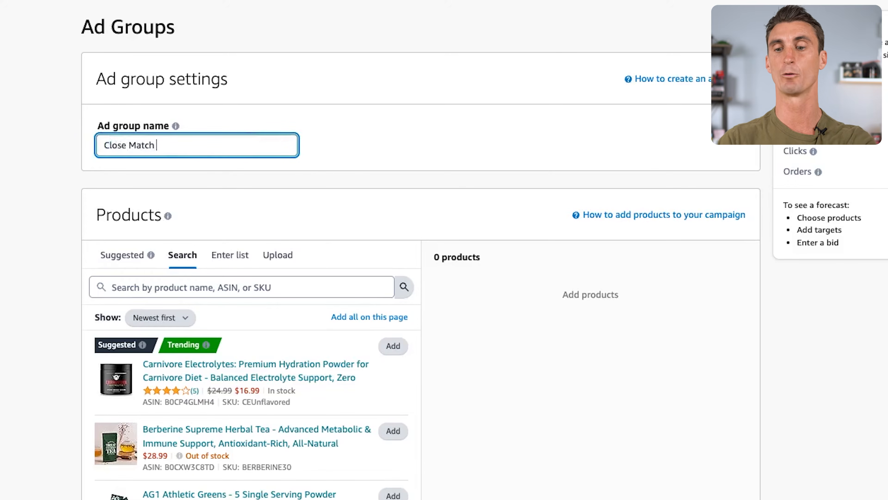
pyautogui.click(373, 127)
# Add the Carnivore Electrolytes premium hydration powder to the ad group's products.
pyautogui.scroll(-3, 371, 129)
pyautogui.scroll(-1, 371, 130)
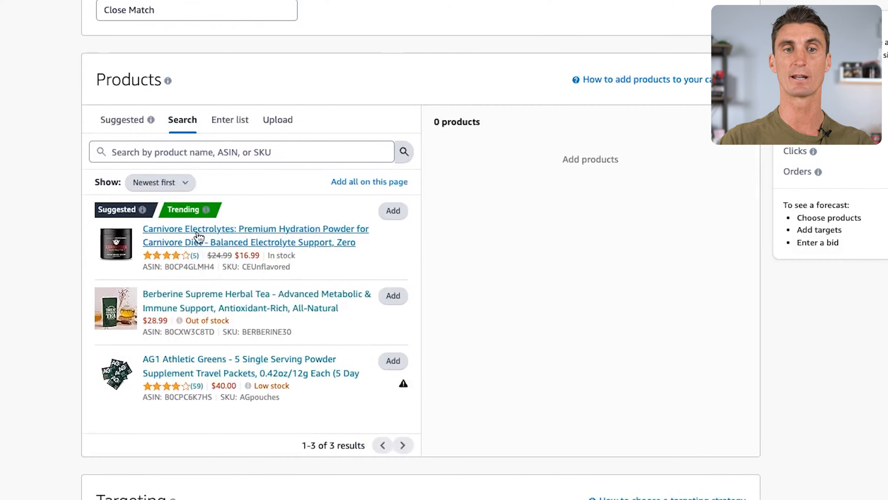
pyautogui.click(395, 212)
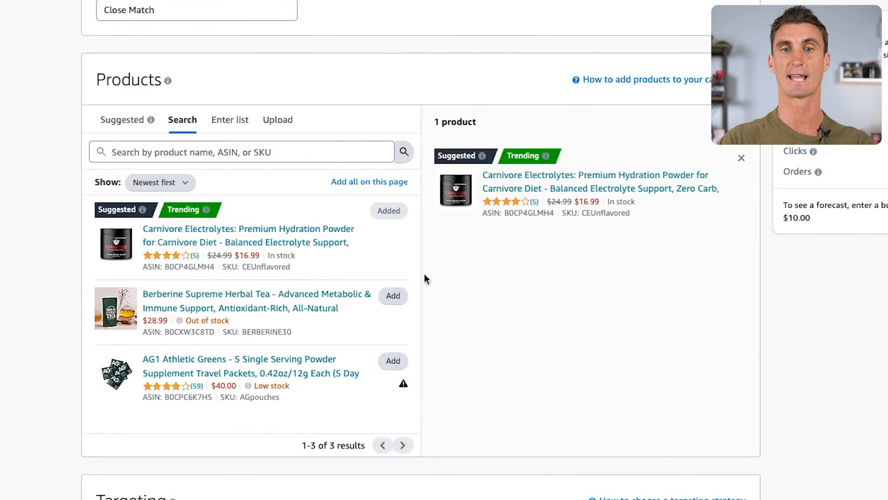
# Set automatic targeting bids by targeting group and disable Loose match, Substitutes and Complements, leaving only Close match enabled.
pyautogui.scroll(-5, 579, 297)
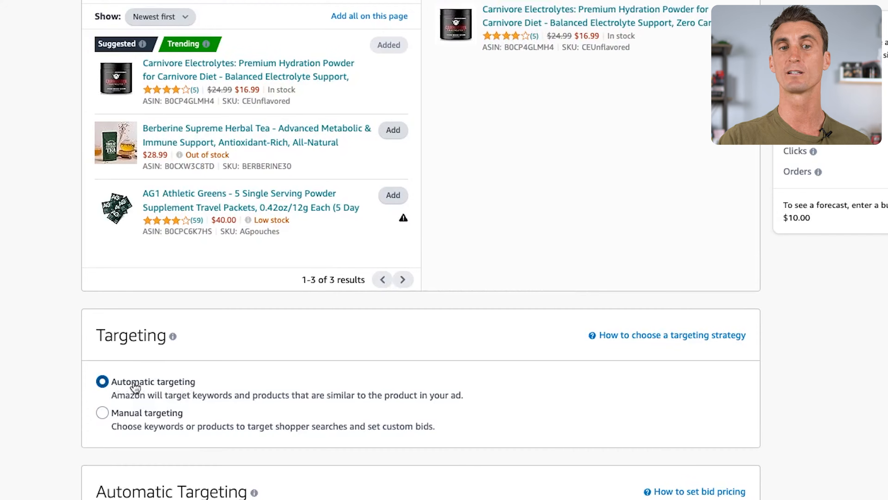
pyautogui.scroll(-3, 144, 385)
pyautogui.scroll(-2, 141, 381)
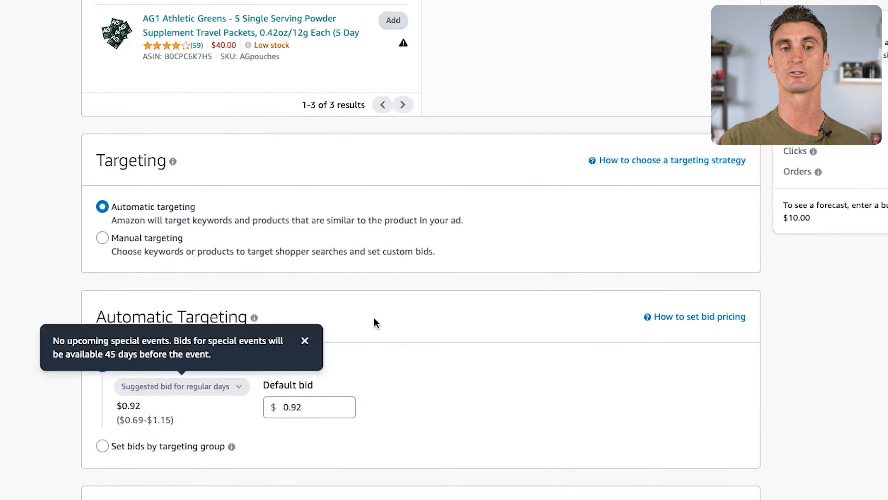
pyautogui.scroll(-2, 375, 322)
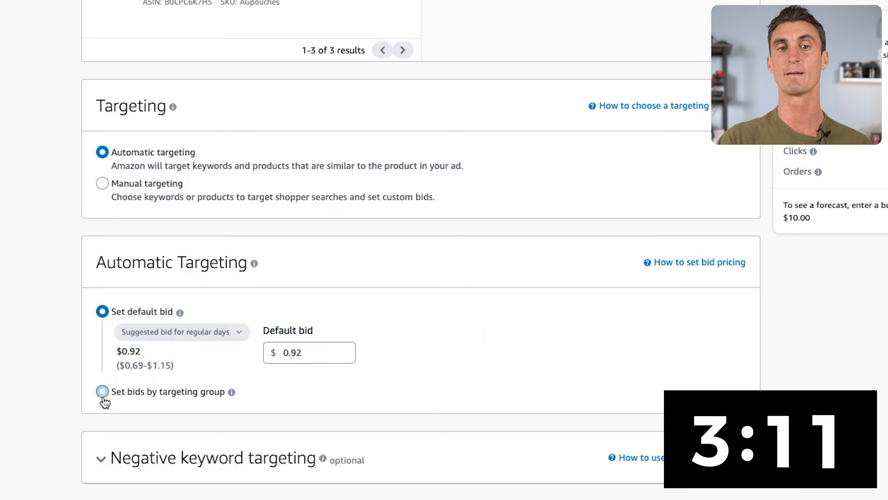
pyautogui.click(102, 391)
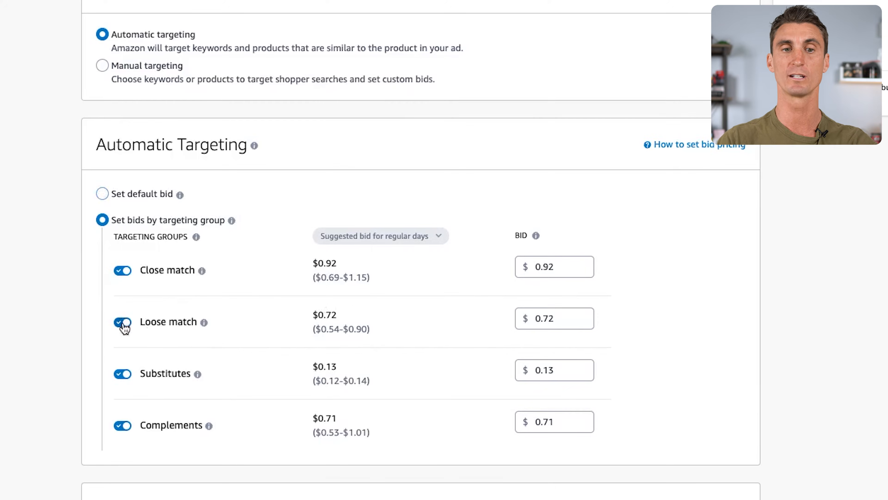
pyautogui.click(123, 322)
pyautogui.click(122, 374)
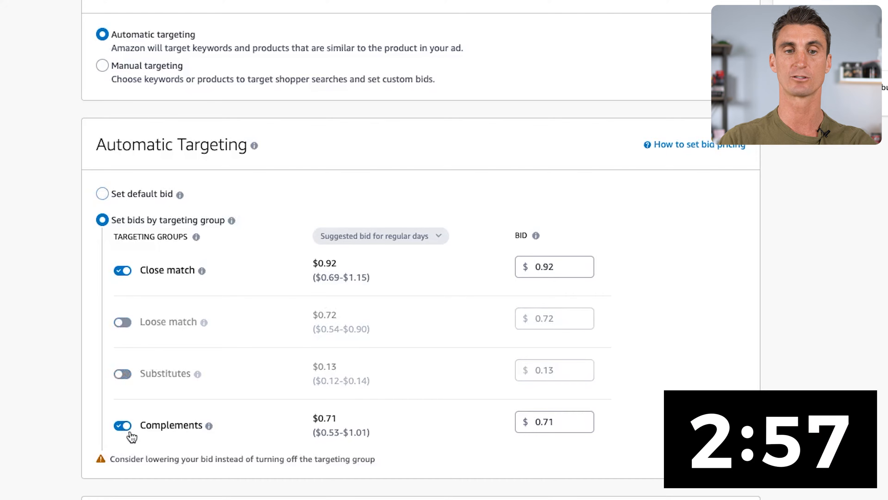
pyautogui.click(123, 425)
# Read the explanations of the Close match, Loose match, Substitutes and Complements targeting groups and examine their suggested bids.
pyautogui.moveTo(204, 323)
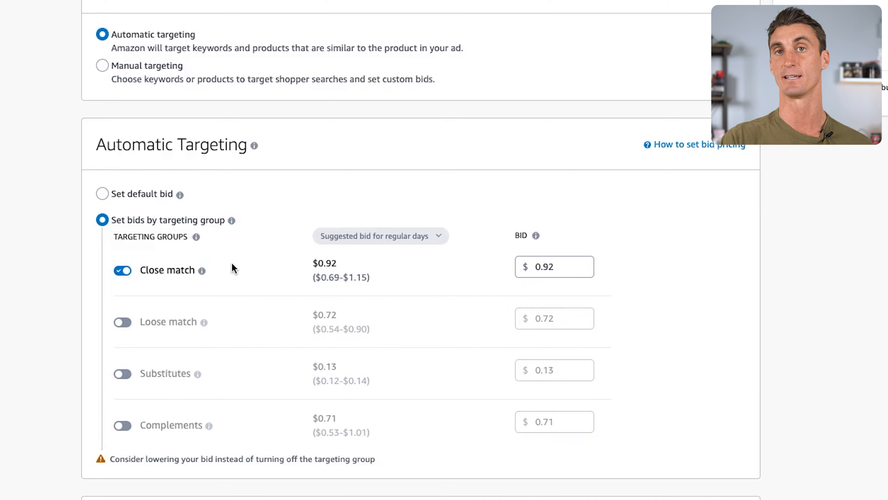
pyautogui.moveTo(203, 275)
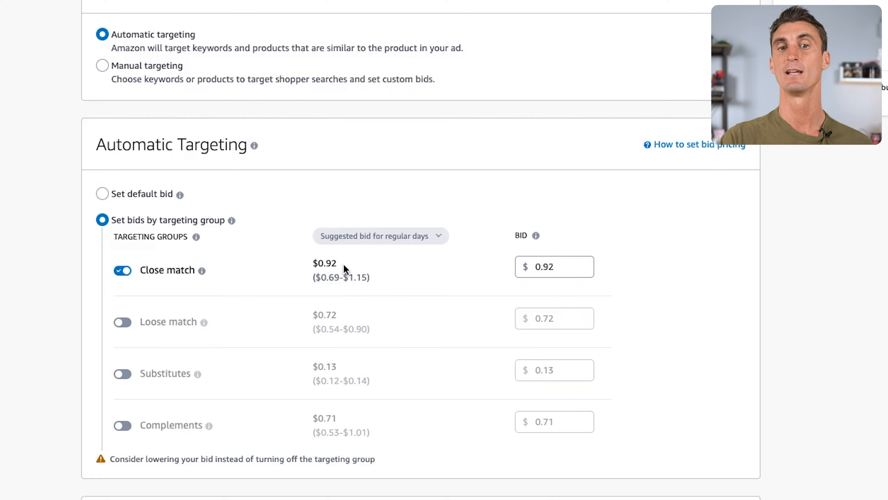
pyautogui.click(406, 271)
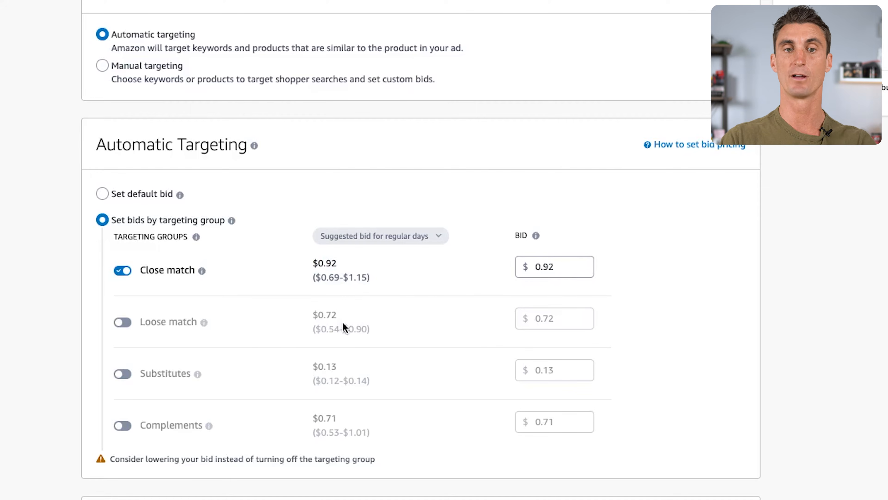
pyautogui.moveTo(198, 374)
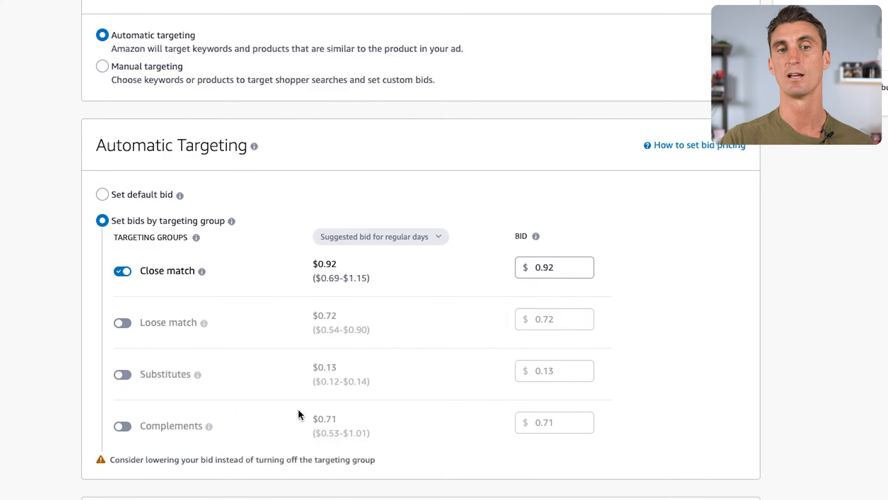
pyautogui.scroll(-5, 296, 392)
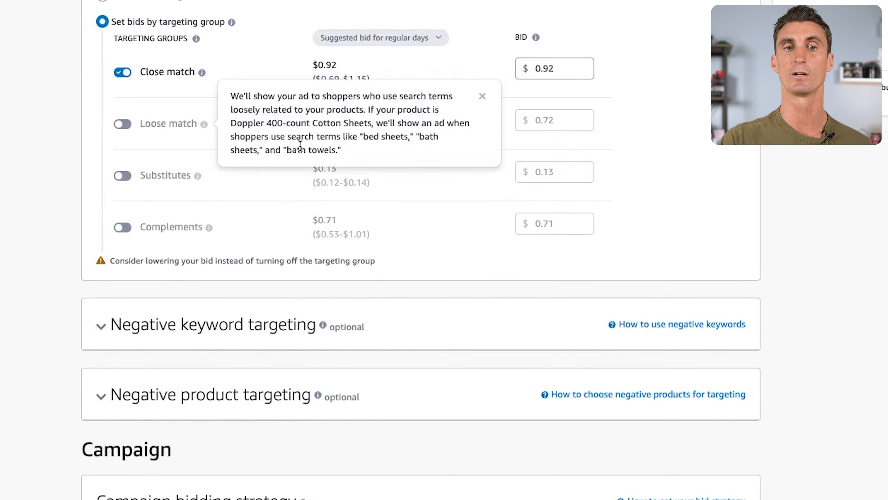
pyautogui.moveTo(203, 126)
pyautogui.scroll(1, 202, 139)
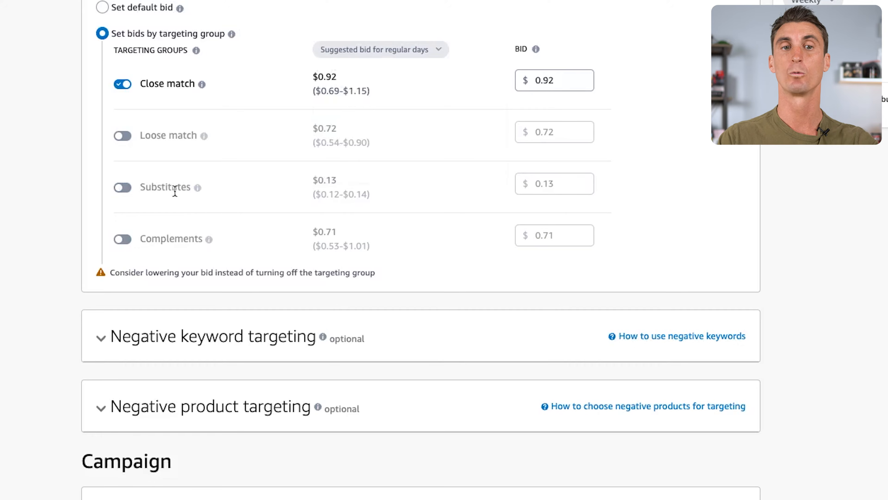
pyautogui.moveTo(196, 189)
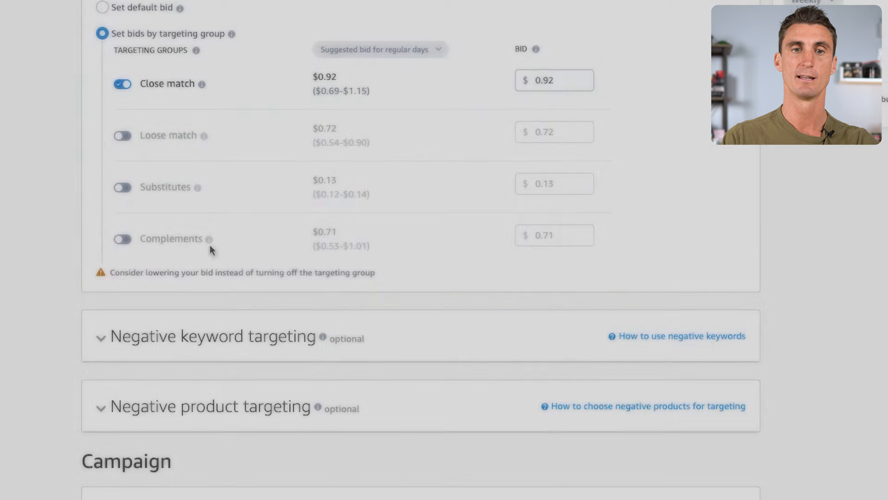
pyautogui.moveTo(211, 241)
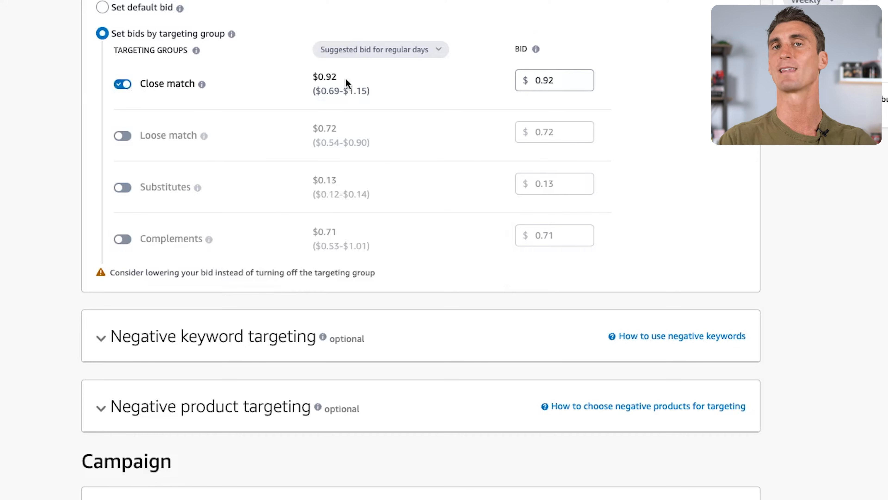
# Review the campaign bidding strategy options, including Dynamic bids - down only and Fixed bids.
pyautogui.scroll(-3, 356, 103)
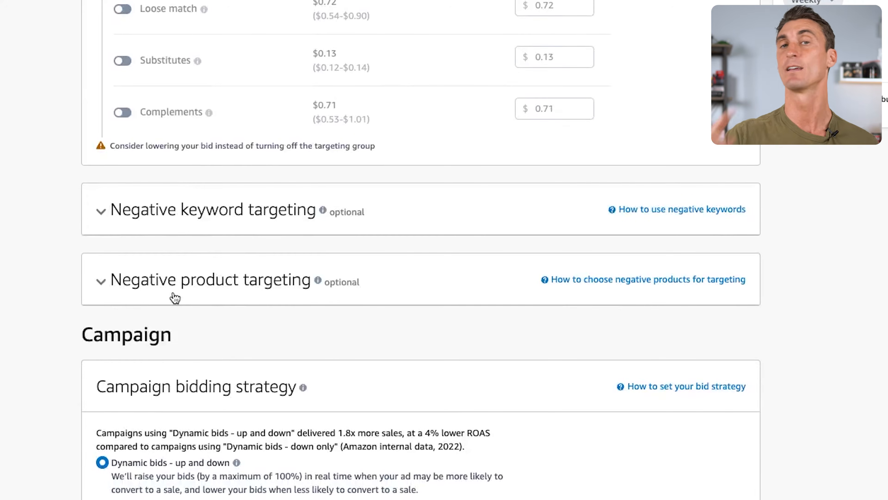
pyautogui.scroll(-5, 222, 284)
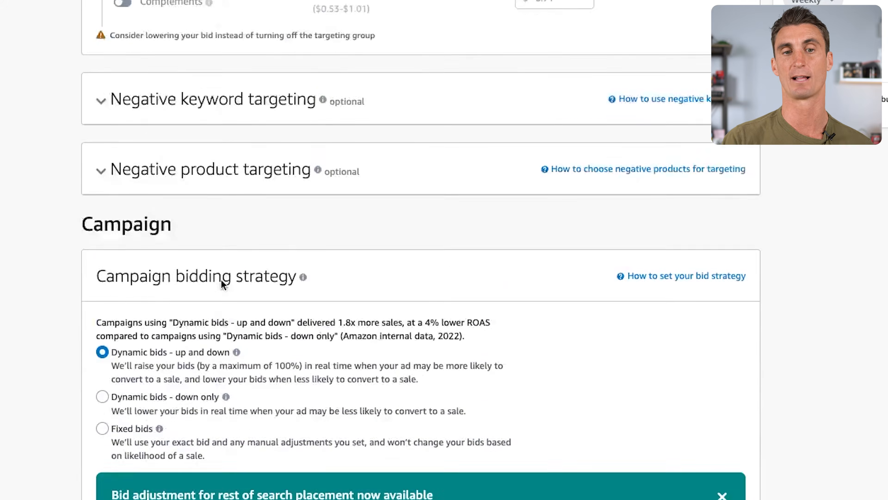
pyautogui.scroll(-3, 280, 273)
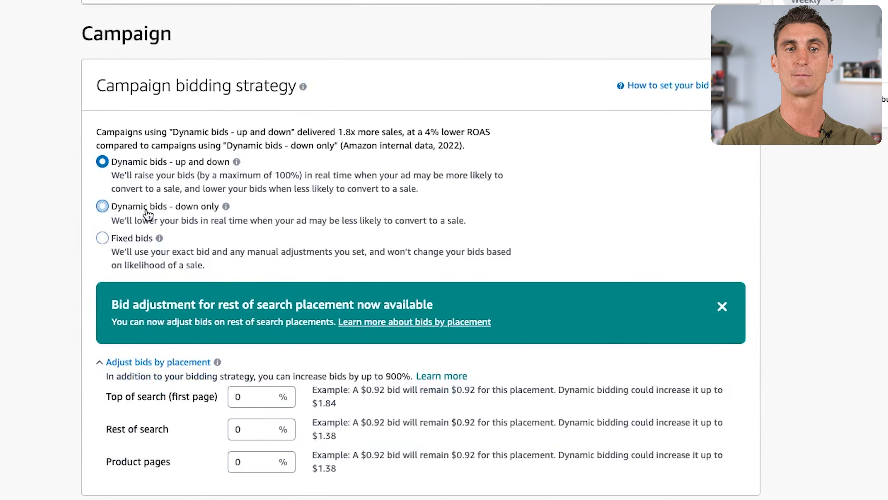
pyautogui.click(226, 206)
pyautogui.click(125, 247)
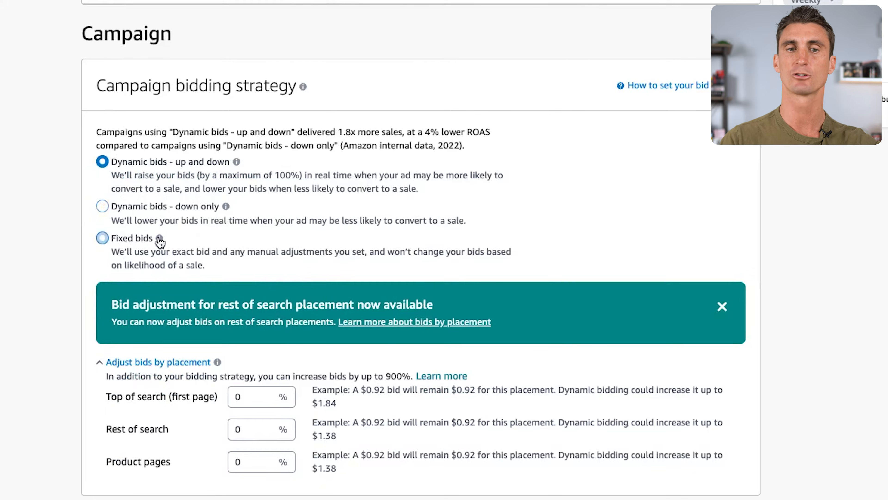
pyautogui.scroll(5, 123, 249)
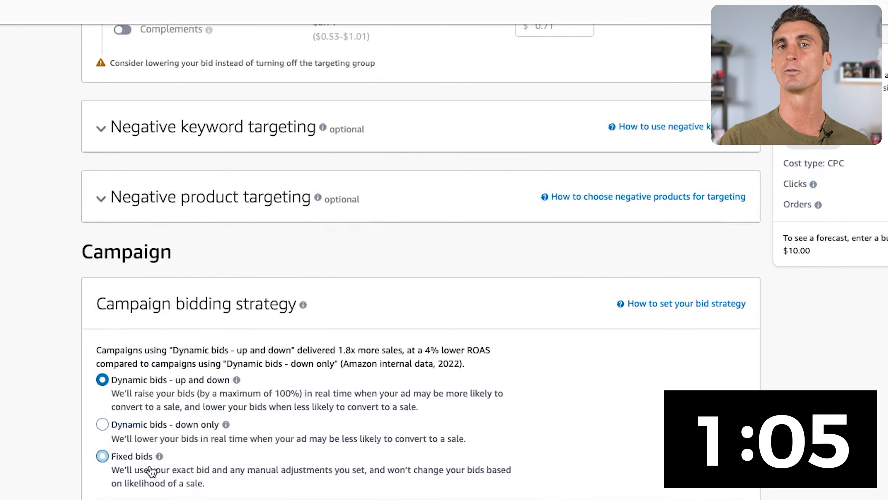
# Name the campaign "Automatic Campaign" in the campaign settings.
pyautogui.scroll(5, 256, 128)
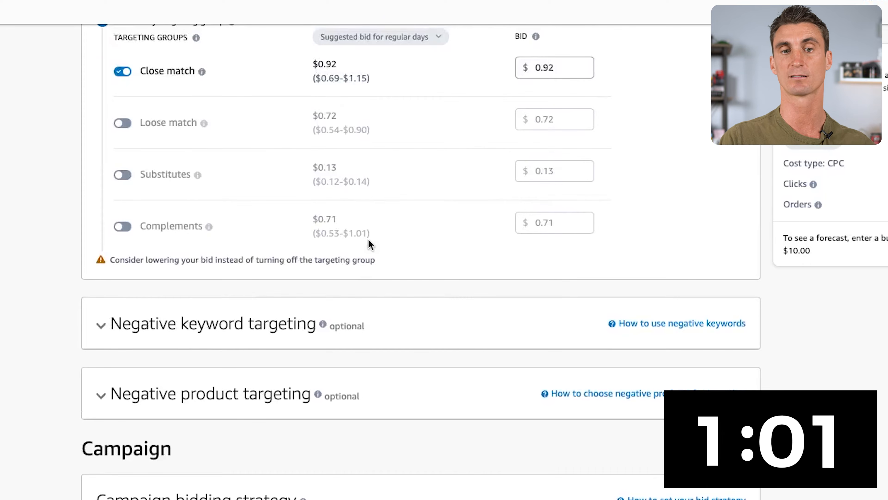
pyautogui.scroll(-5, 368, 242)
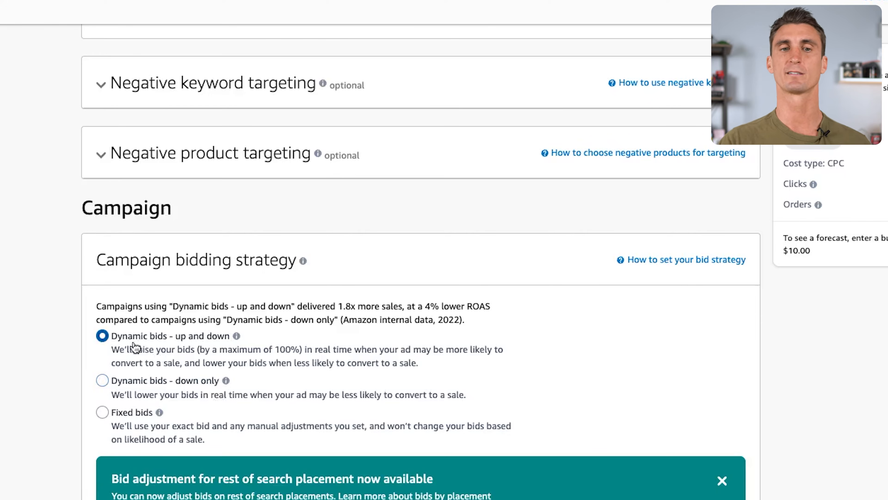
pyautogui.scroll(-6, 158, 346)
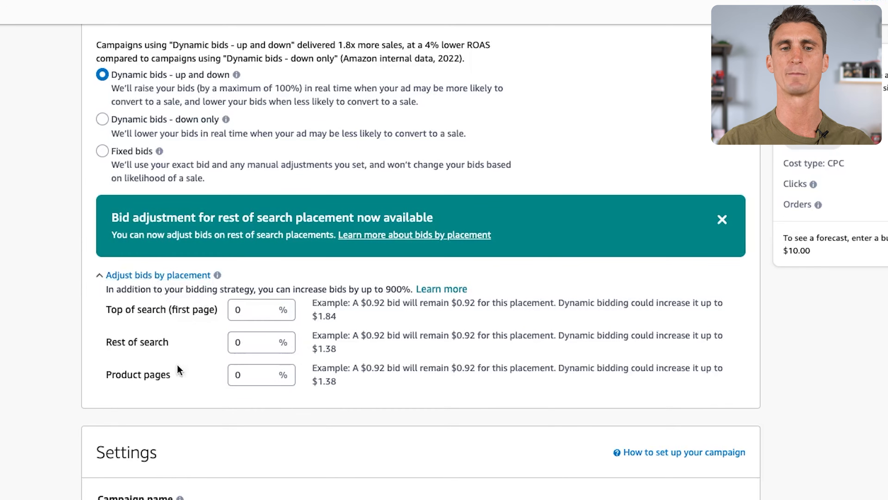
pyautogui.scroll(-5, 177, 364)
pyautogui.click(169, 329)
pyautogui.tripleClick(158, 330)
pyautogui.write('Automa')
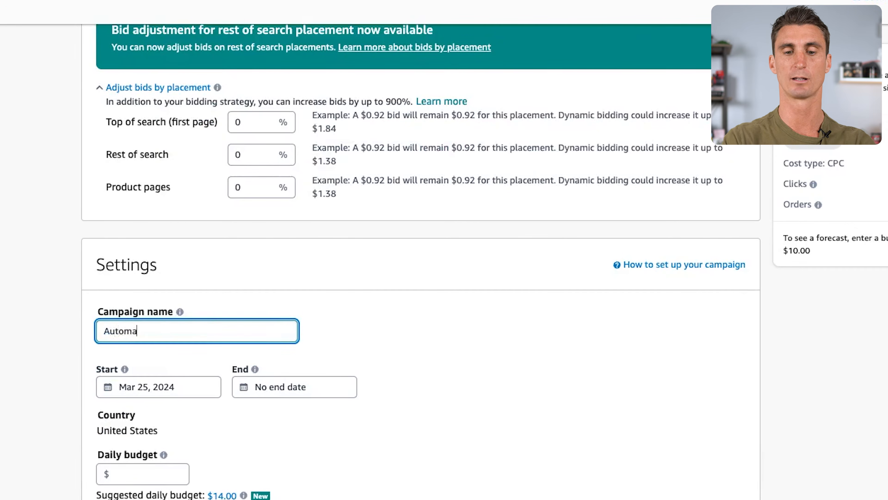
pyautogui.write('tic Campaign')
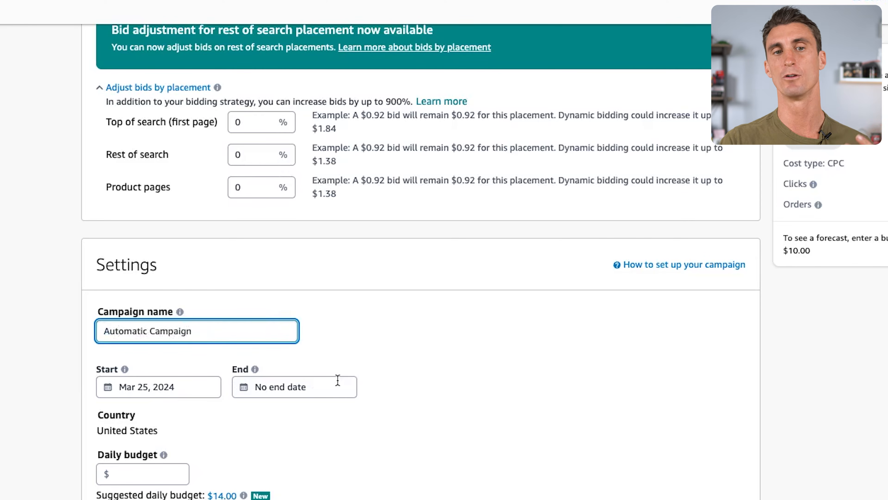
# Apply the suggested daily budget of $14.00 to the campaign.
pyautogui.scroll(-5, 397, 389)
pyautogui.click(459, 300)
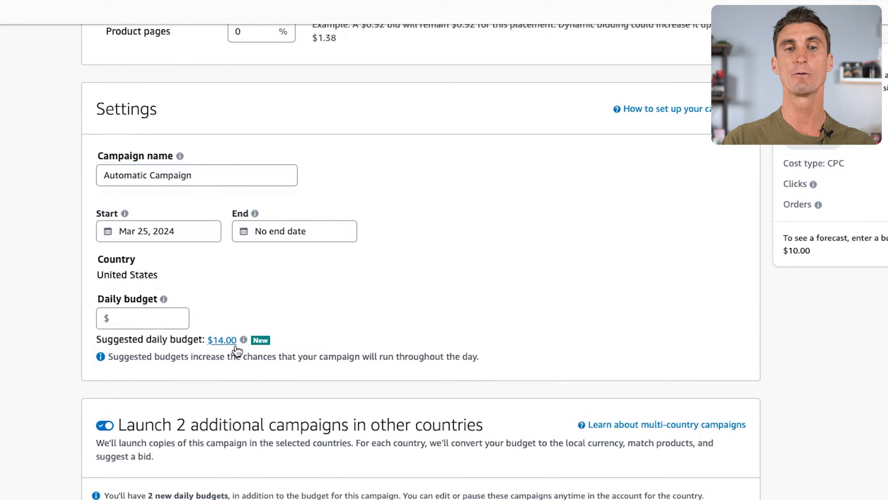
pyautogui.click(224, 344)
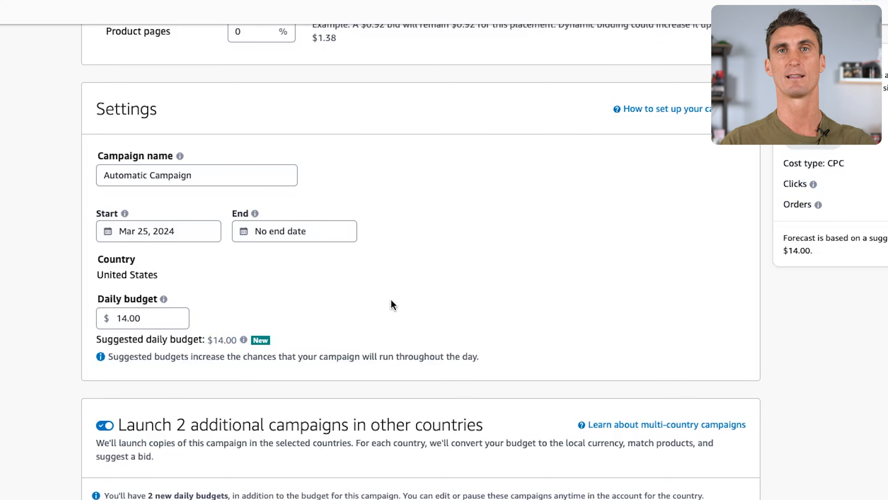
# Turn off launching additional campaigns in other countries and launch the campaign.
pyautogui.scroll(-5, 390, 245)
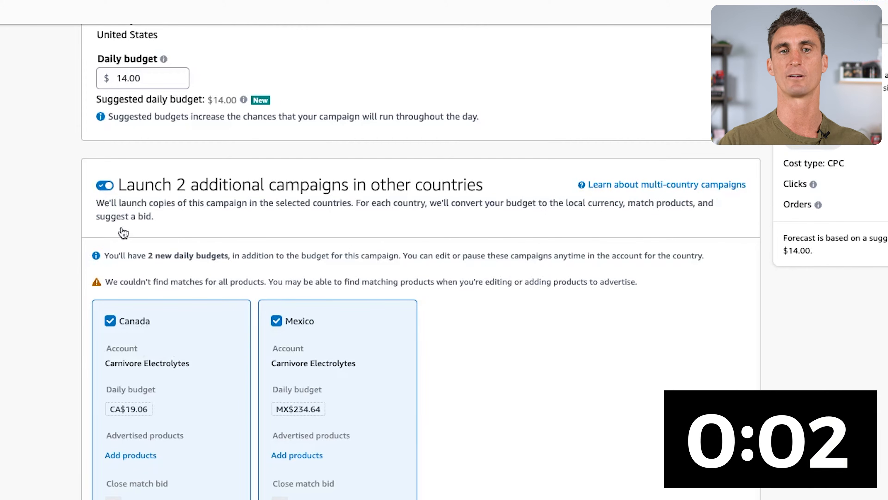
pyautogui.click(107, 192)
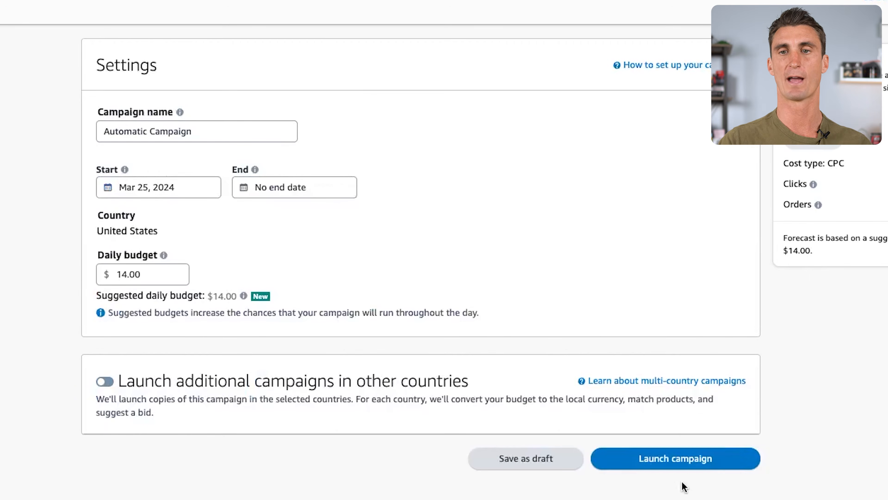
pyautogui.click(664, 473)
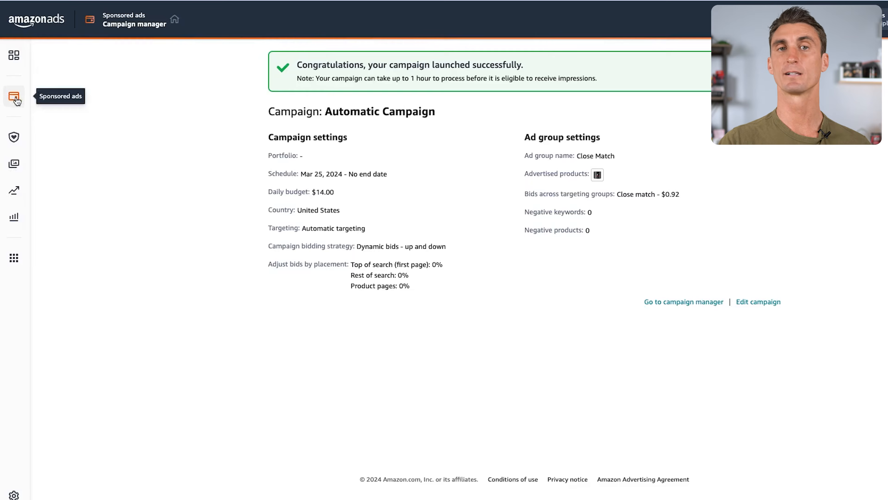
# Return to the list of sponsored ads campaigns and open Automatic Campaign.
pyautogui.click(15, 98)
pyautogui.click(103, 89)
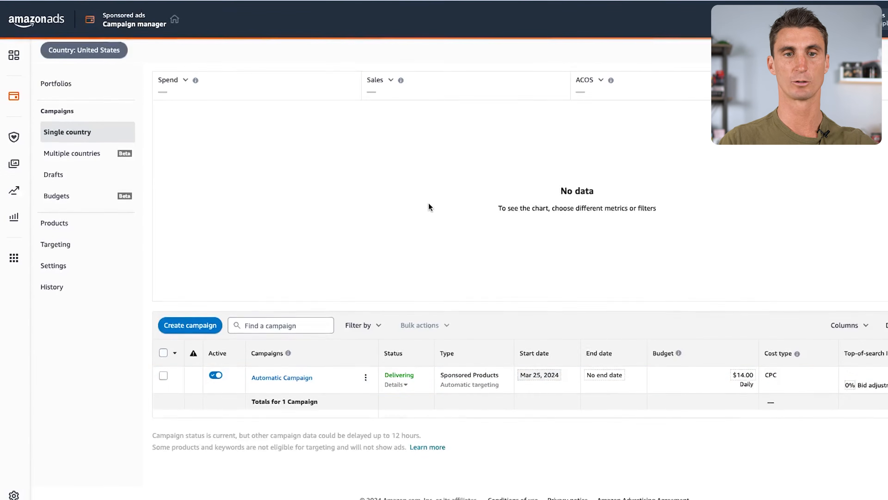
pyautogui.click(293, 380)
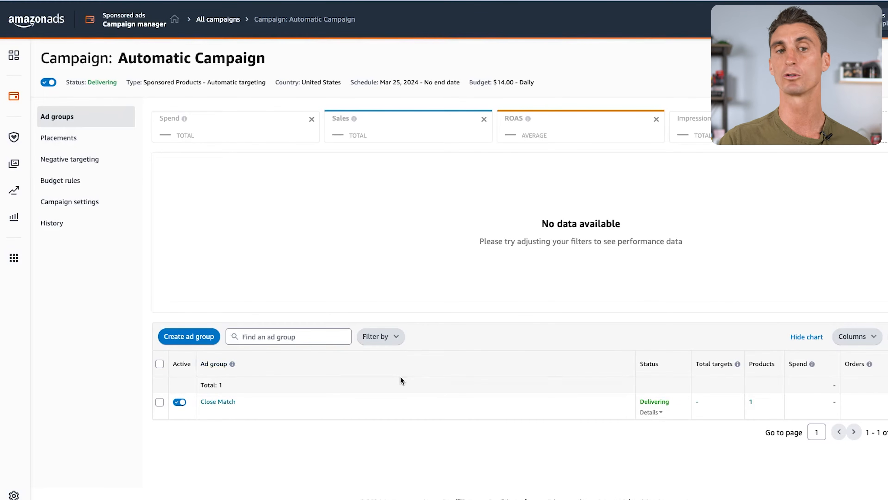
# Start a new ad group named "Substitutes" and add the Carnivore Electrolytes premium hydration powder to it.
pyautogui.click(189, 338)
pyautogui.click(351, 157)
pyautogui.hotkey('ctrl', 'a')
pyautogui.write('Substitutes')
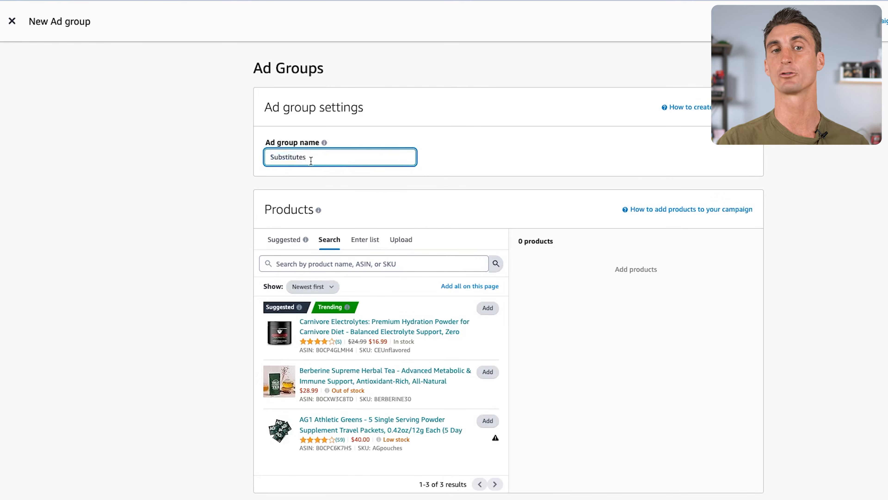
pyautogui.click(479, 166)
pyautogui.scroll(-2, 483, 193)
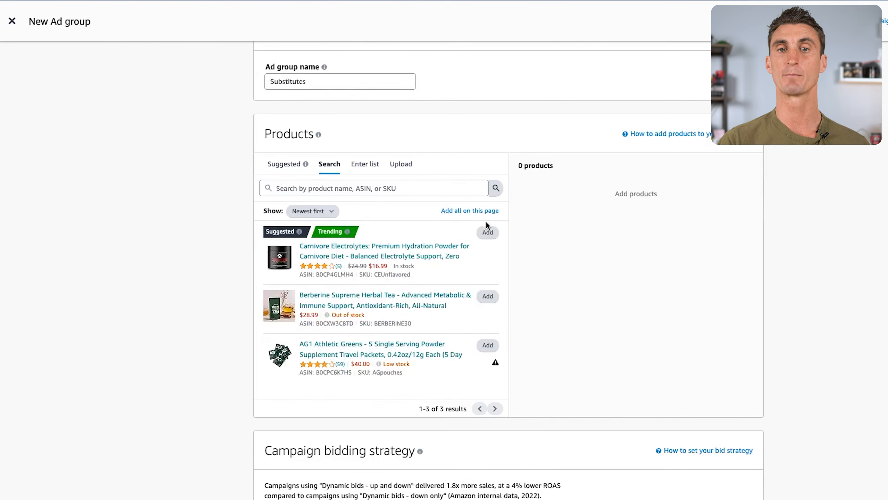
pyautogui.click(488, 233)
# Set bids by targeting group, disable Close match, Loose match and Complements, and create the Substitutes ad group.
pyautogui.scroll(-10, 483, 233)
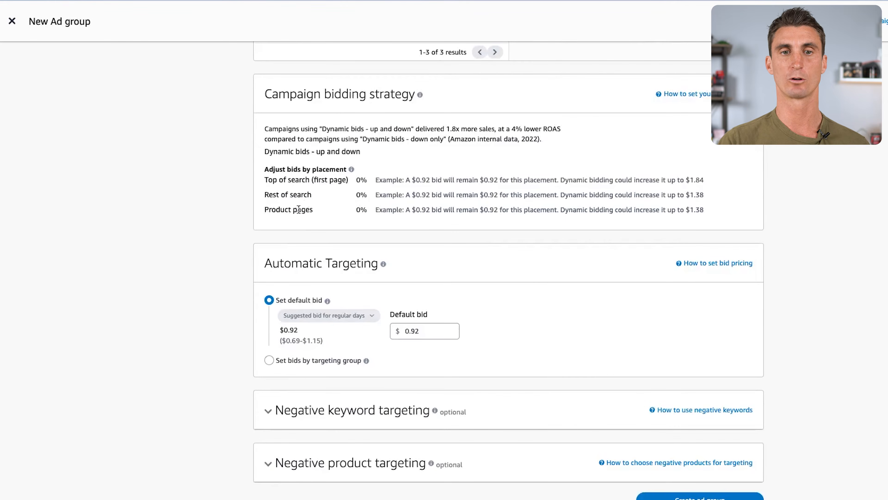
pyautogui.click(269, 360)
pyautogui.scroll(-2, 290, 308)
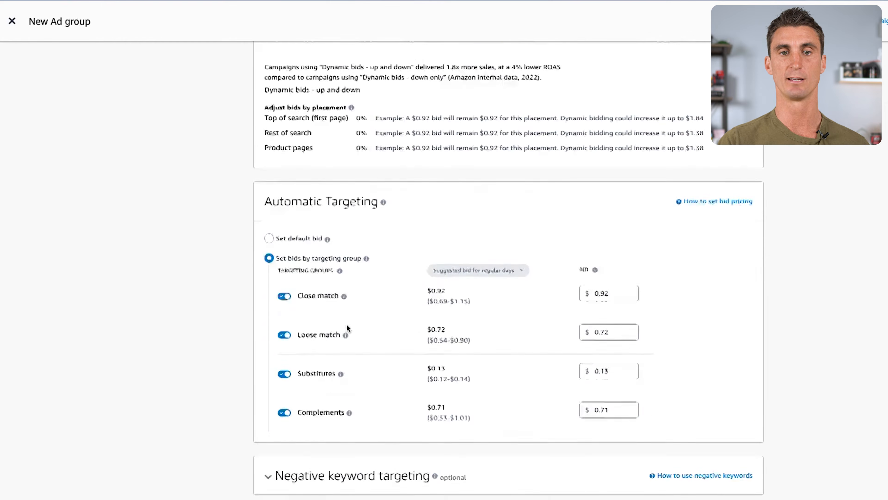
pyautogui.click(284, 279)
pyautogui.click(284, 317)
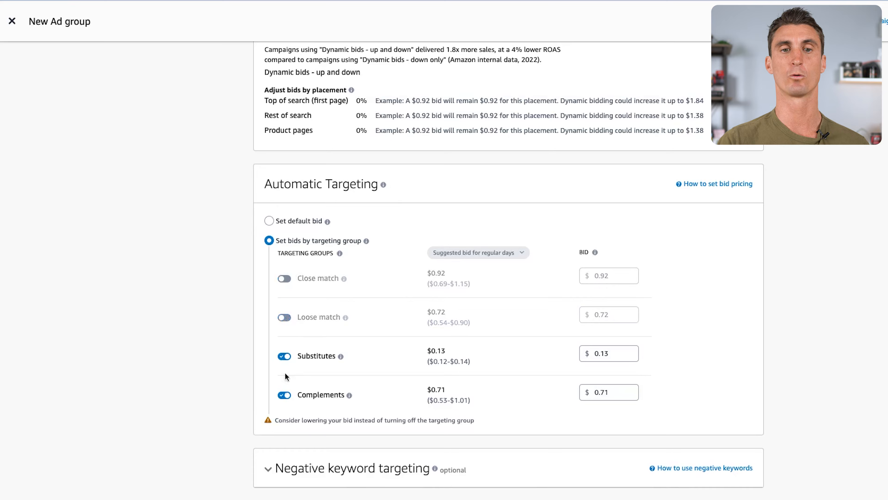
pyautogui.click(285, 396)
pyautogui.scroll(-4, 377, 368)
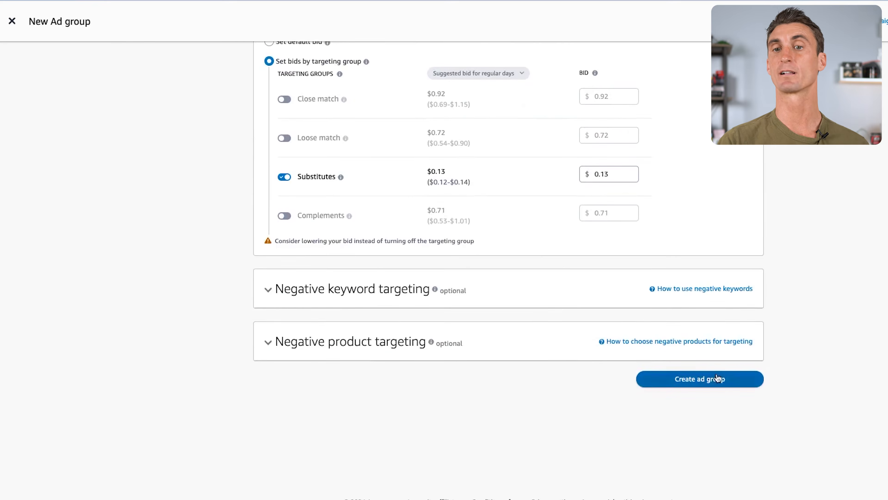
pyautogui.click(700, 379)
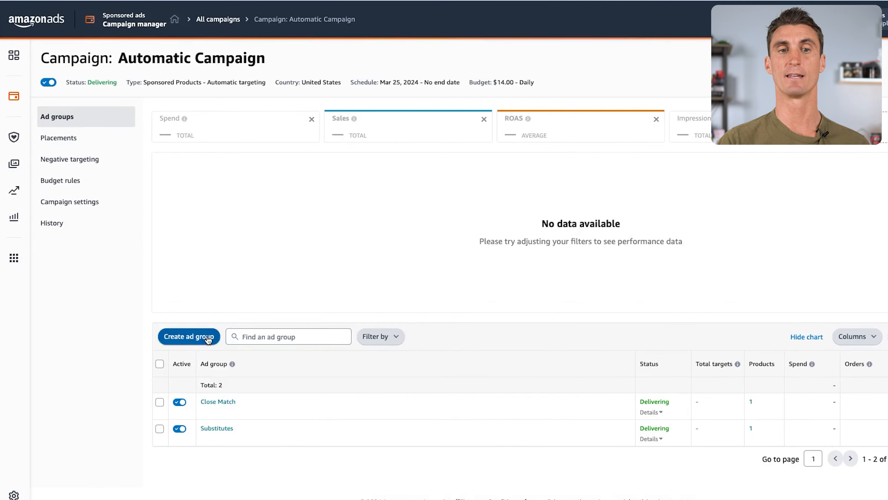
# Start another ad group named "Complements" and add the Carnivore Electrolytes powder to it.
pyautogui.click(192, 338)
pyautogui.write('complements')
pyautogui.click(488, 308)
# Set bids by targeting group, disable Close match, Loose match and Substitutes, and create the Complements ad group.
pyautogui.scroll(-10, 492, 307)
pyautogui.click(269, 260)
pyautogui.scroll(-2, 315, 333)
pyautogui.click(285, 233)
pyautogui.click(285, 272)
pyautogui.click(285, 311)
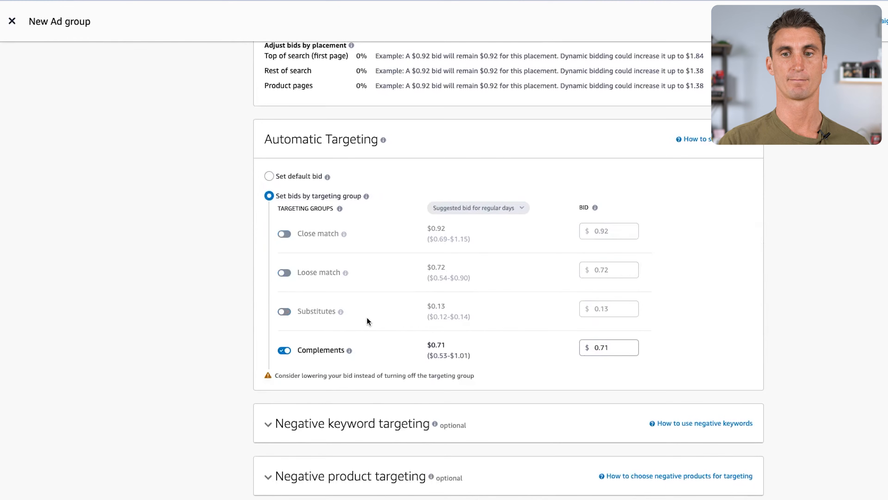
pyautogui.scroll(-3, 367, 318)
pyautogui.click(735, 428)
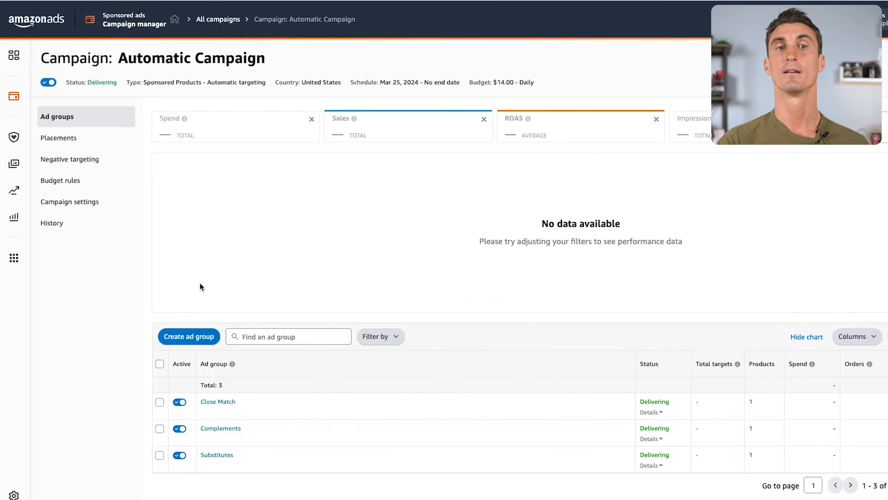
# Start a further ad group named "Loose Match" with automatic targeting bids set by targeting group.
pyautogui.click(179, 336)
pyautogui.write('Loose Match')
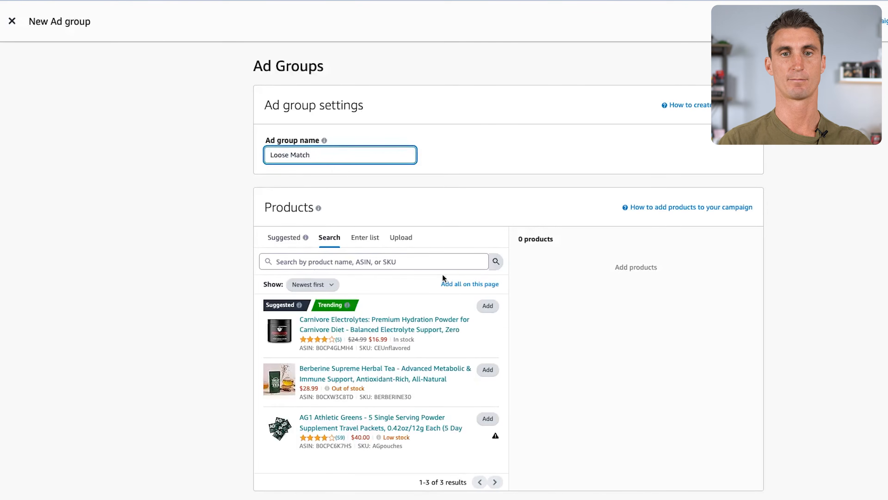
pyautogui.scroll(-15, 443, 278)
pyautogui.click(284, 247)
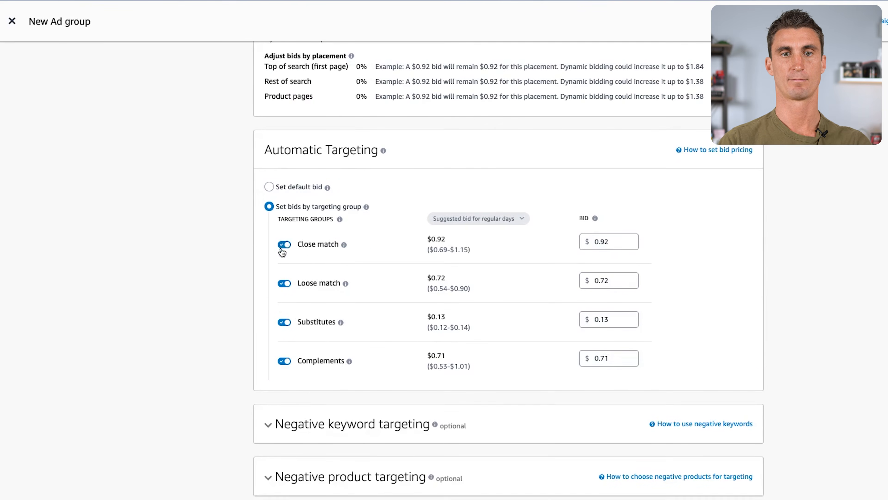
# Disable Substitutes, Close match and Complements so only Loose match remains enabled, and create the Loose Match ad group.
pyautogui.click(284, 322)
pyautogui.click(284, 244)
pyautogui.click(284, 361)
pyautogui.scroll(-4, 611, 369)
pyautogui.click(710, 387)
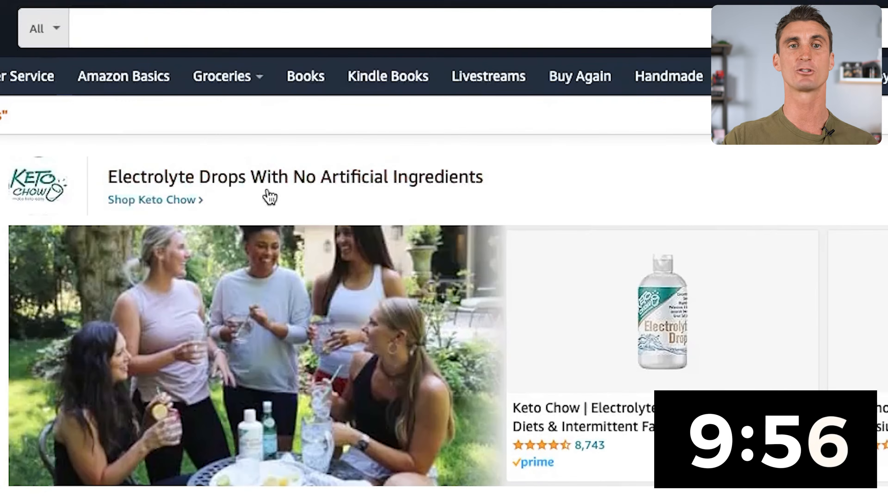
# Switch to the Amazon storefront and search for "carnivore electrolytes".
pyautogui.write('carn')
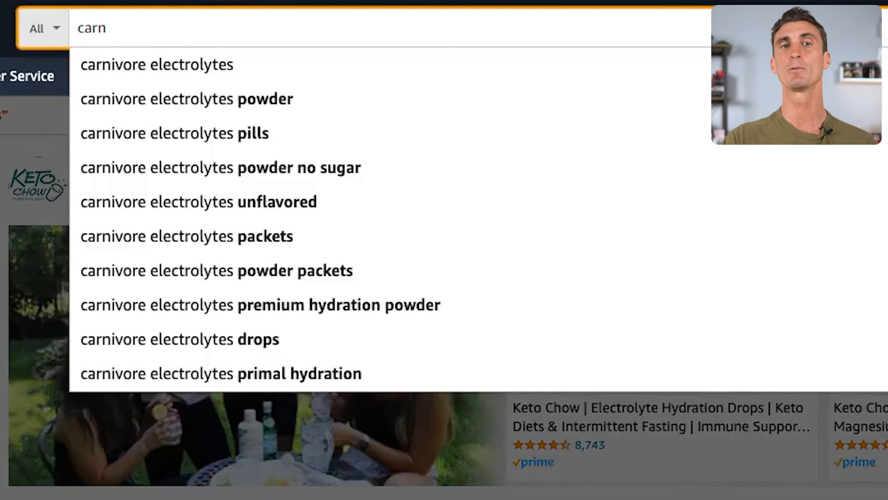
pyautogui.write('ivore elect')
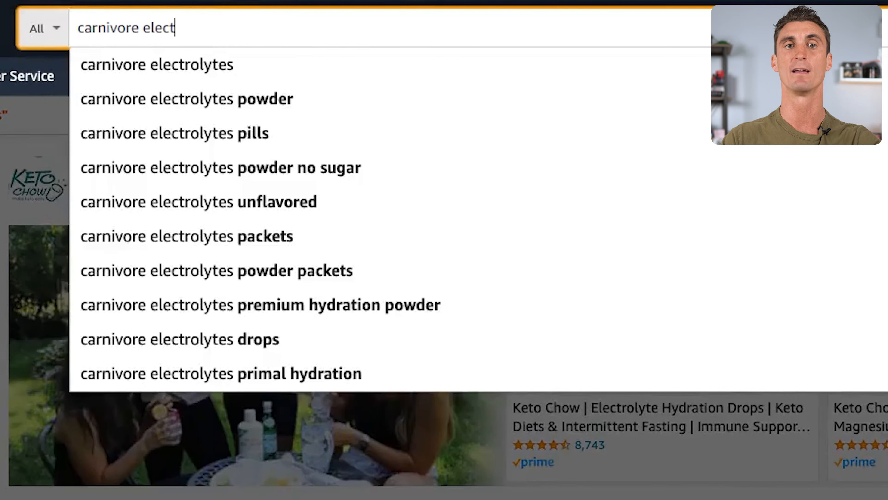
pyautogui.write('rolytes')
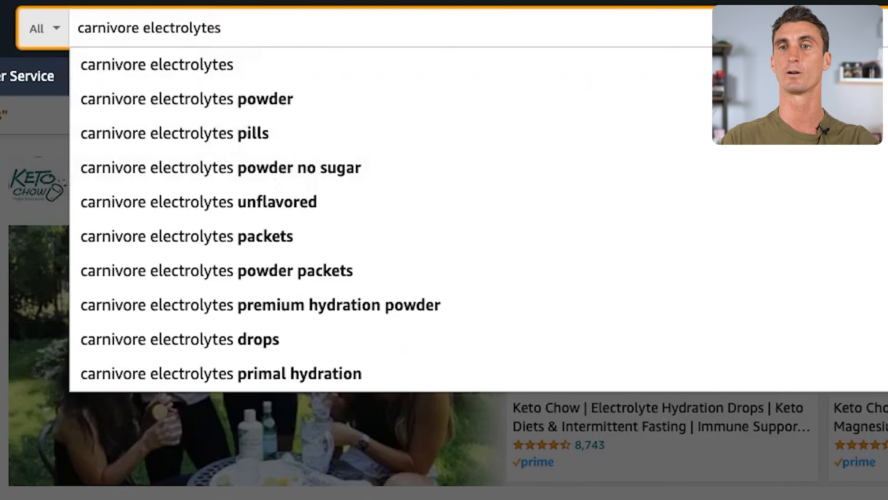
pyautogui.press('Return')
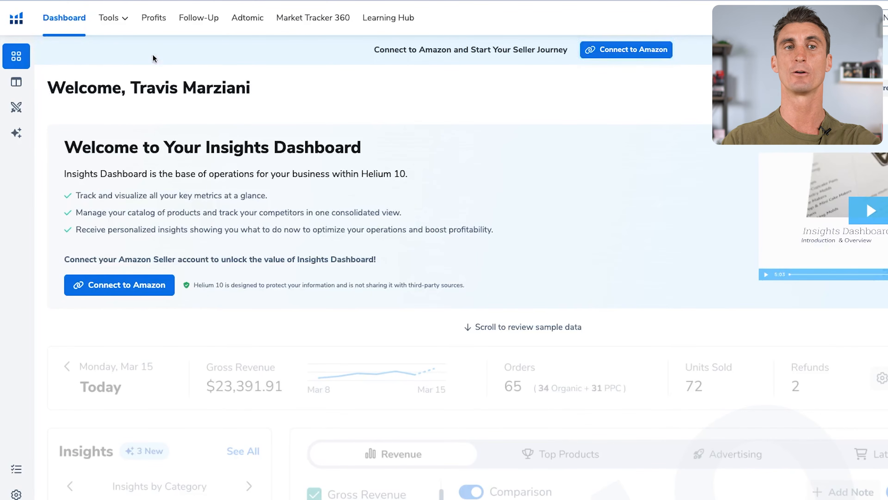
# Switch to Helium 10, open the Magnet keyword research tool and find keyword suggestions for "carnivore electrolytes".
pyautogui.click(122, 24)
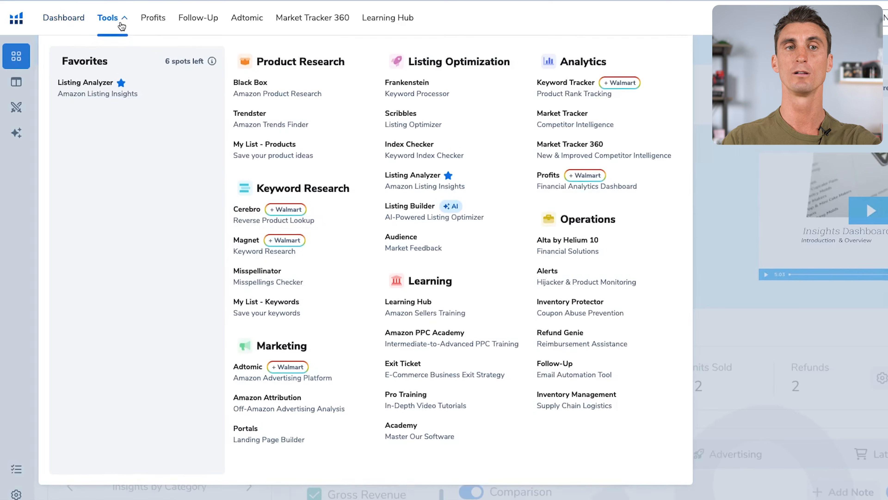
pyautogui.click(253, 248)
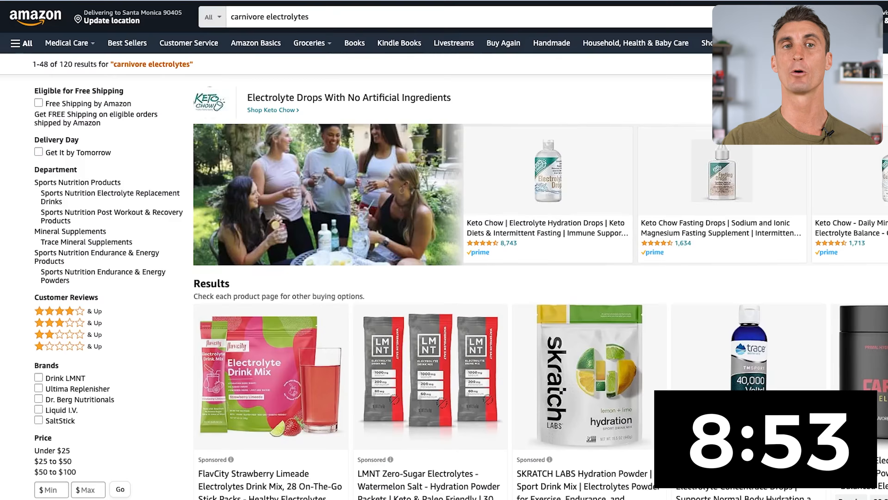
pyautogui.tripleClick(278, 17)
pyautogui.hotkey('ctrl', 'c')
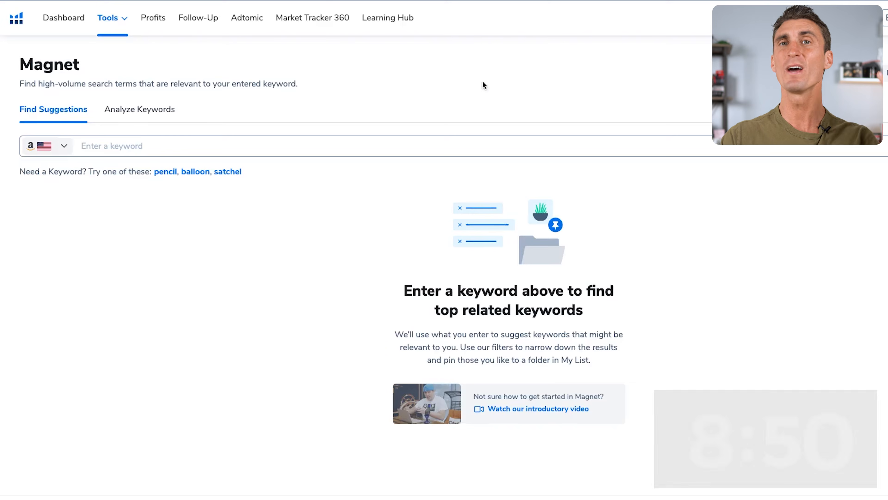
pyautogui.click(303, 152)
pyautogui.hotkey('ctrl', 'v')
pyautogui.press('Return')
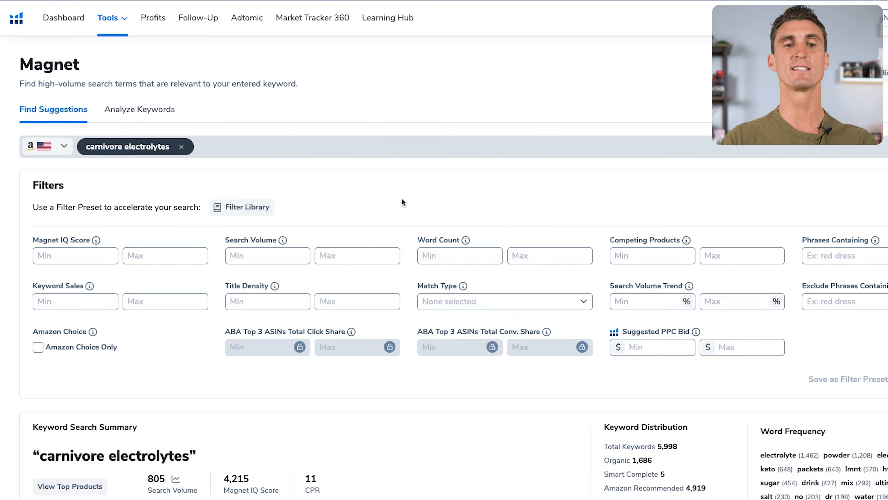
# Examine the keyword search summary for "carnivore electrolytes" and the list of related keyword phrases.
pyautogui.scroll(-6, 402, 198)
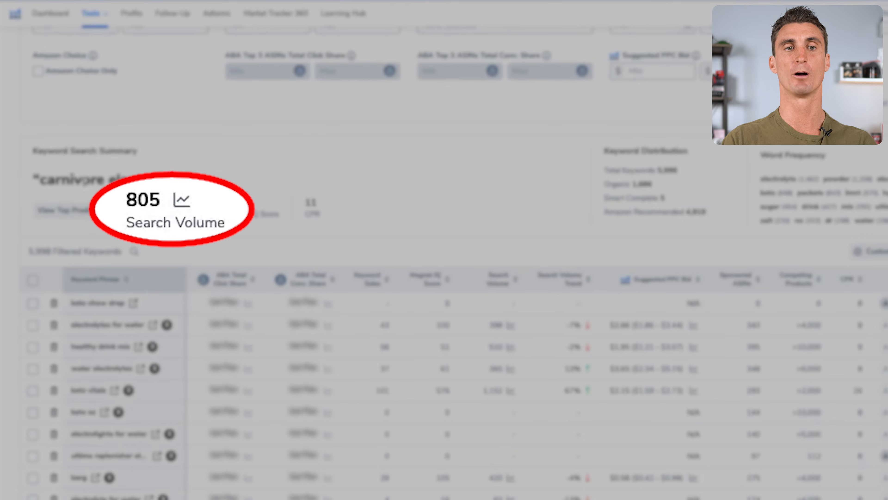
pyautogui.tripleClick(84, 181)
pyautogui.click(80, 181)
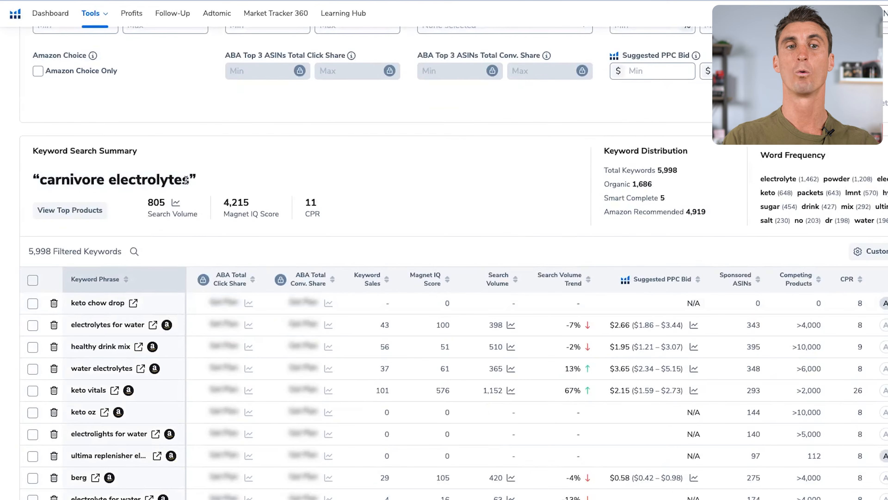
pyautogui.moveTo(185, 180); pyautogui.dragTo(41, 184)
pyautogui.click(381, 213)
pyautogui.scroll(1, 382, 213)
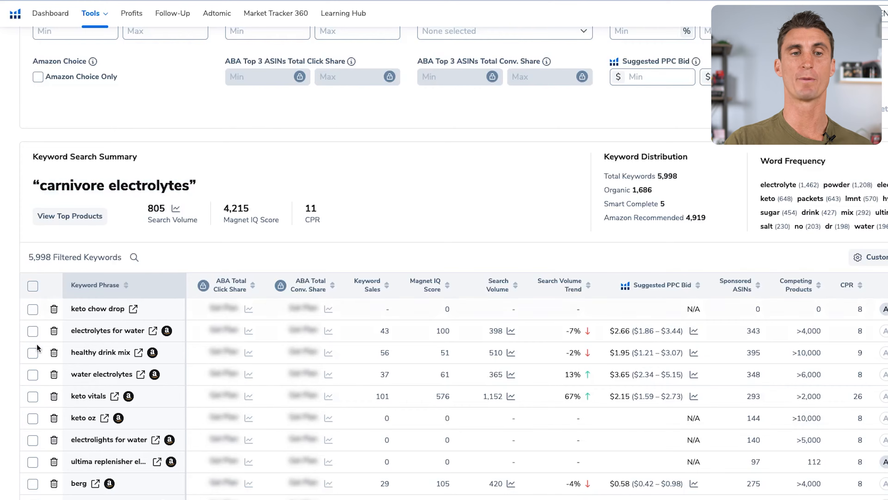
pyautogui.hscroll(1, 37, 348)
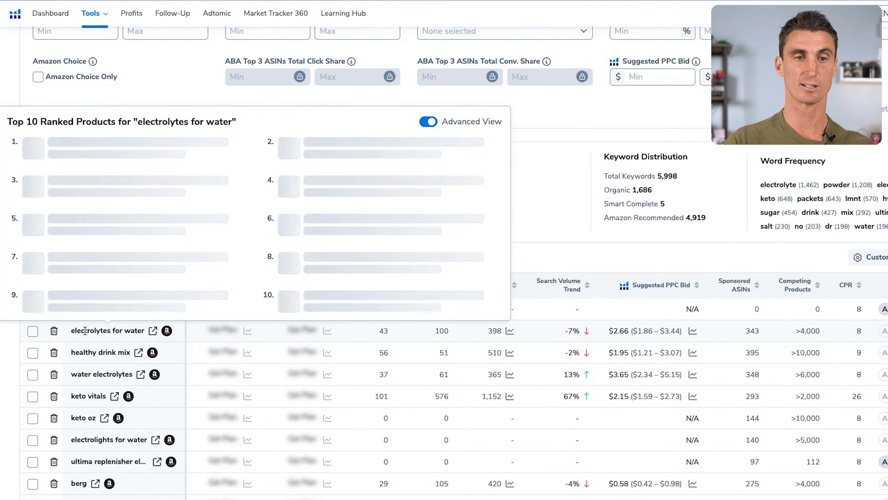
# Select the keyword "electrolytes for water" and create a My List folder named Carnivore Electrolytes for the amazon.com marketplace.
pyautogui.click(32, 331)
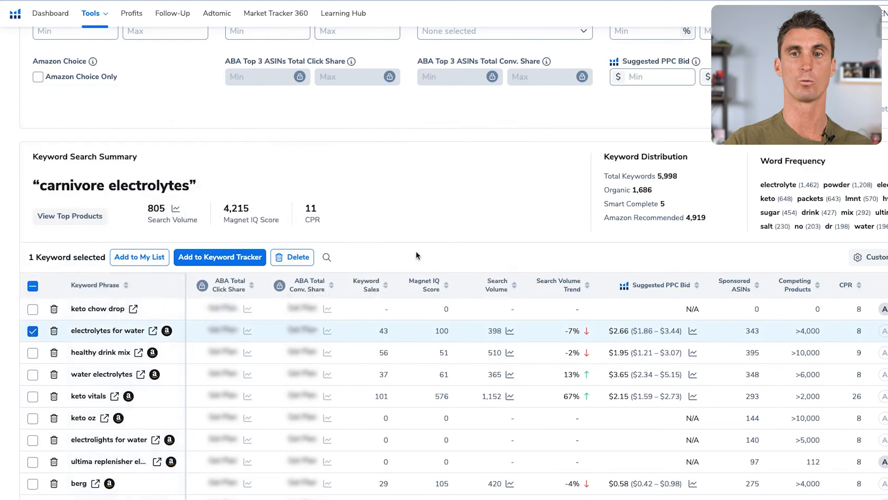
pyautogui.scroll(-1, 424, 177)
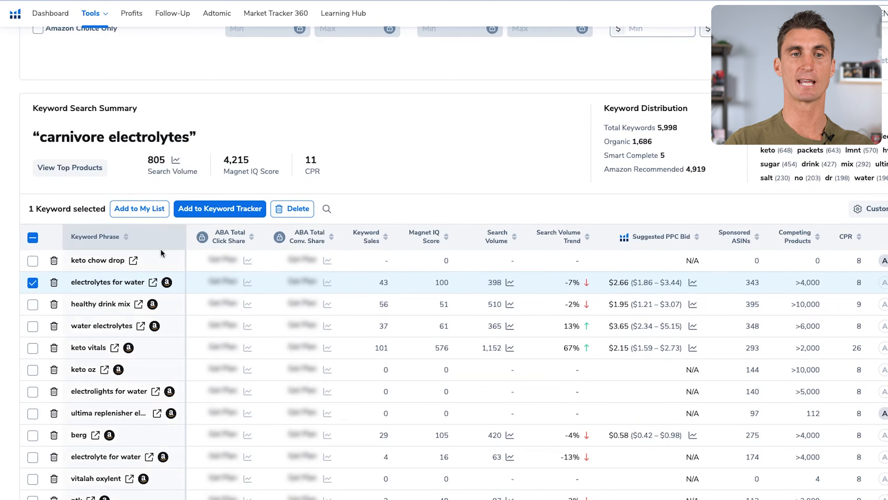
pyautogui.click(140, 210)
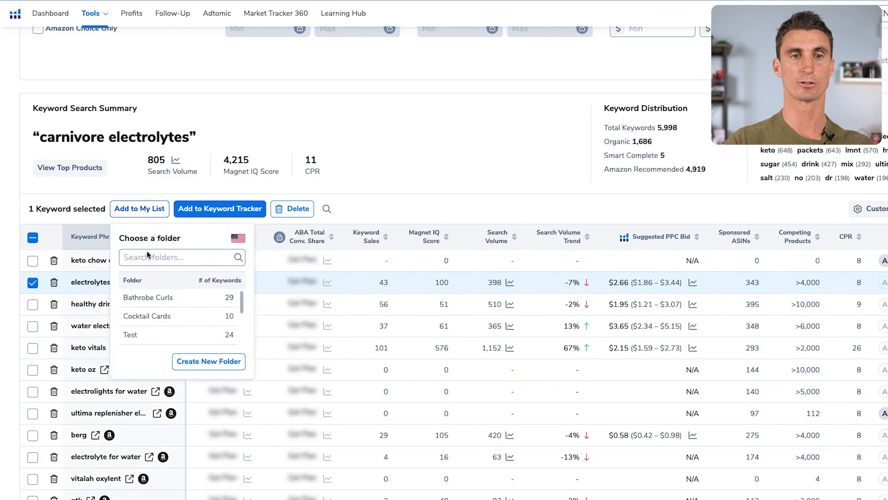
pyautogui.click(209, 361)
pyautogui.click(471, 245)
pyautogui.write('Ca')
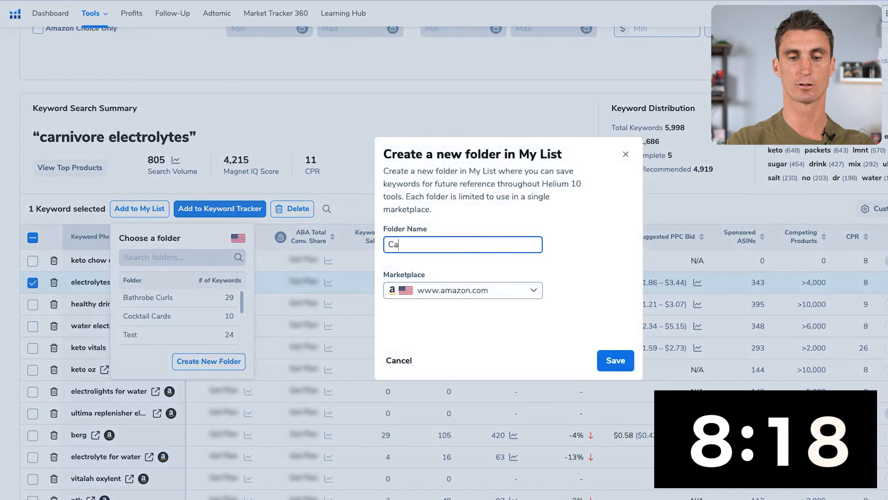
pyautogui.write('rnivore Electrolytes')
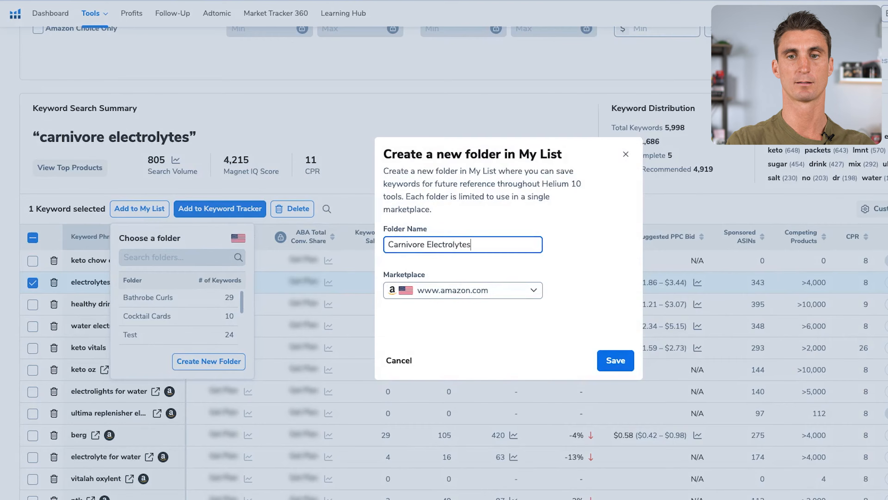
pyautogui.press('Return')
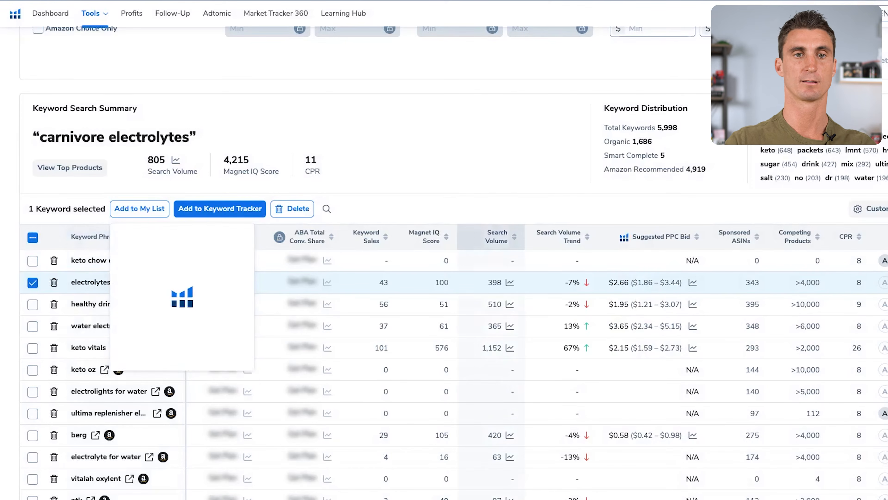
pyautogui.click(483, 174)
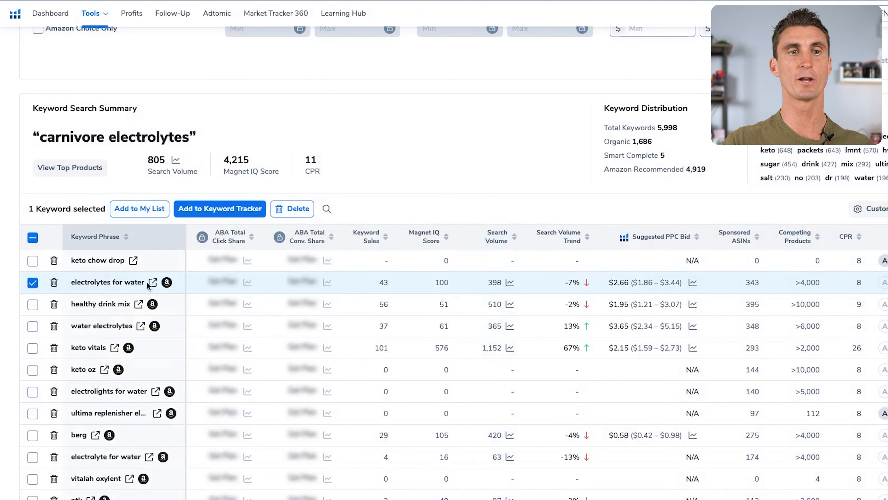
# Look through the related keyword phrases to the end of the first results page.
pyautogui.scroll(-2, 198, 255)
pyautogui.scroll(-20, 198, 255)
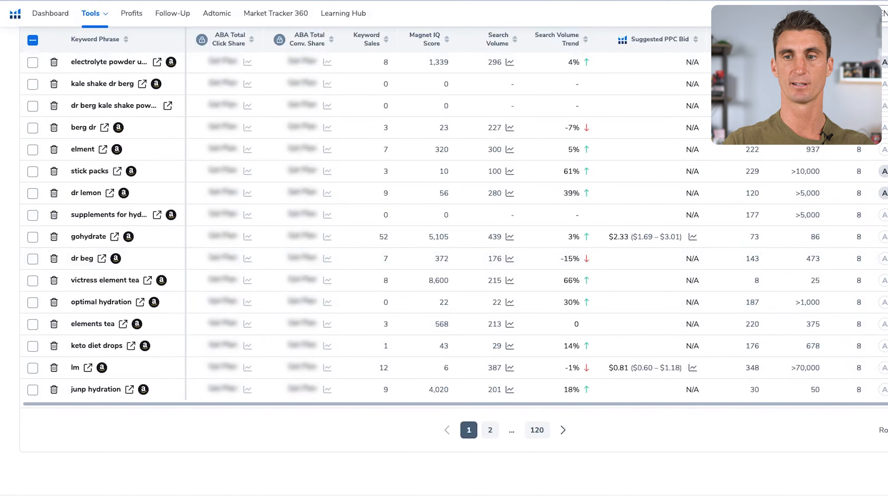
pyautogui.click(887, 430)
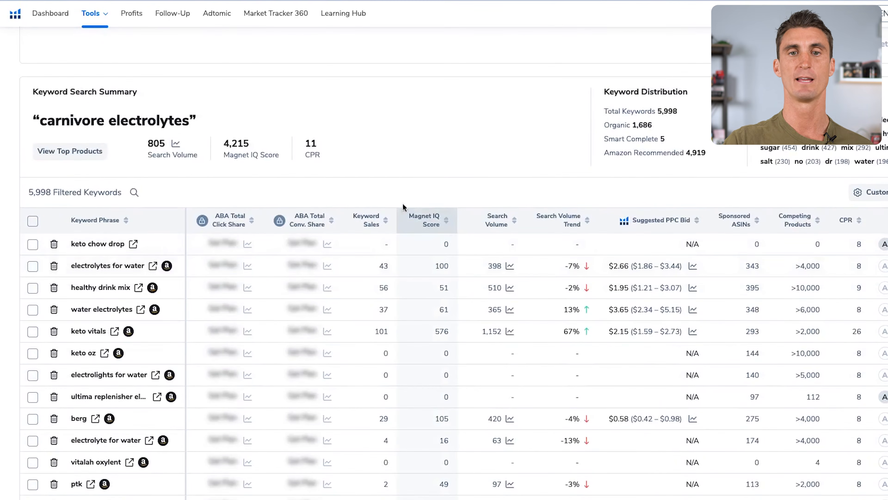
pyautogui.click(423, 224)
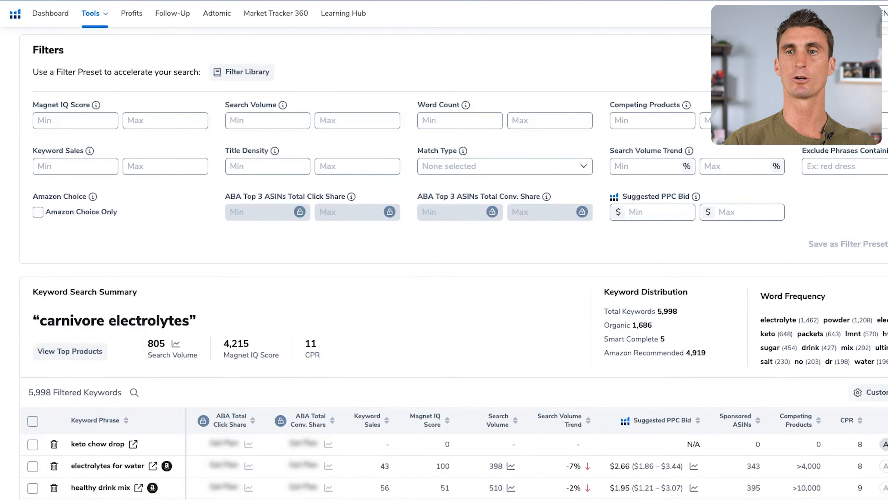
# Filter the keywords to a maximum search volume of 5000 and a minimum word count of 2.
pyautogui.click(346, 119)
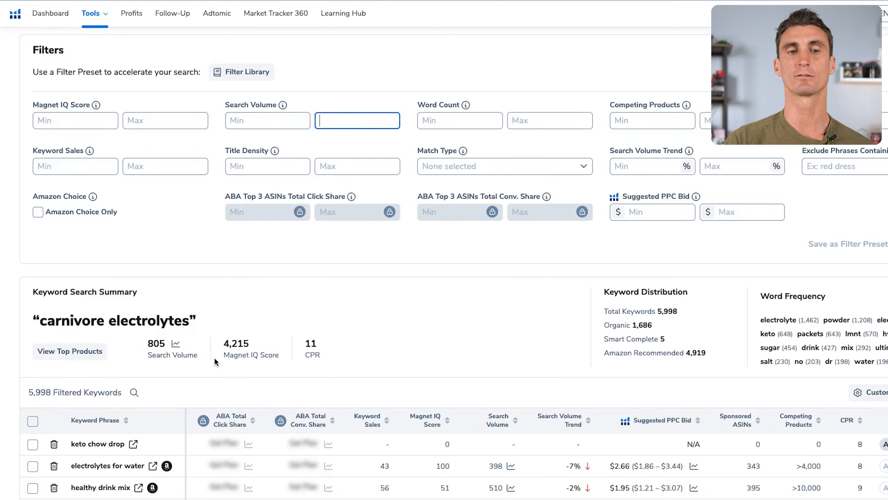
pyautogui.scroll(-3, 213, 361)
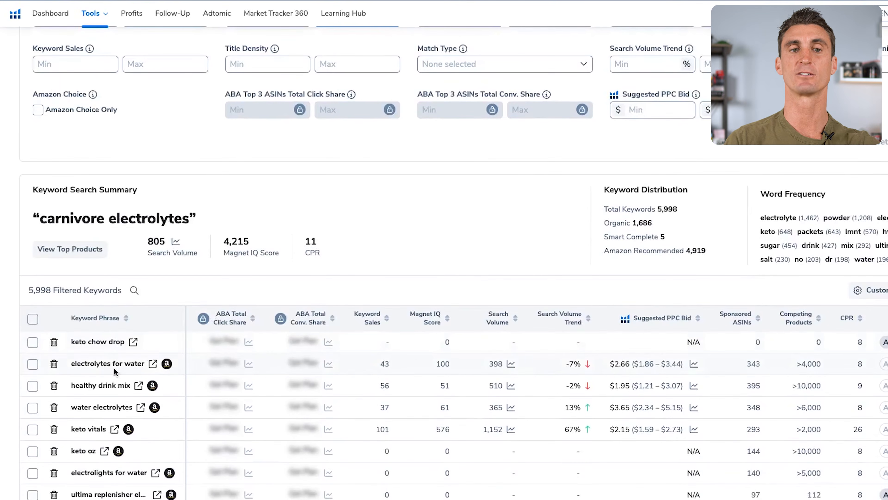
pyautogui.scroll(1, 204, 128)
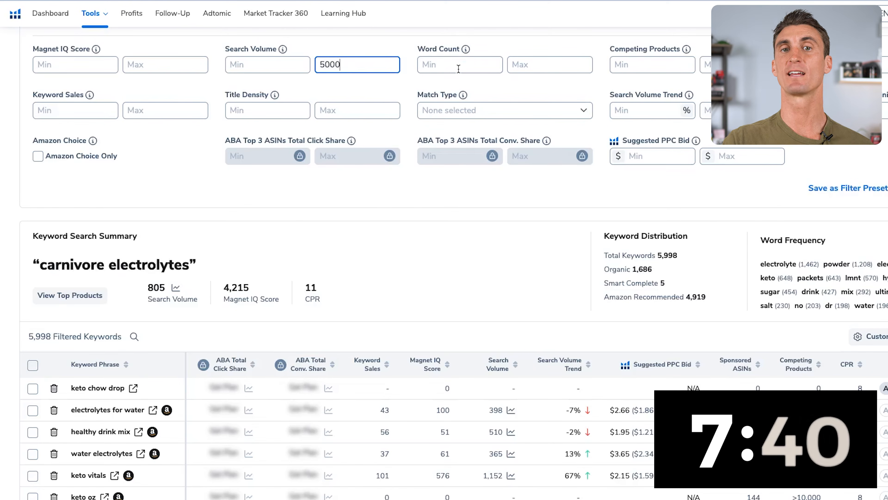
pyautogui.click(459, 67)
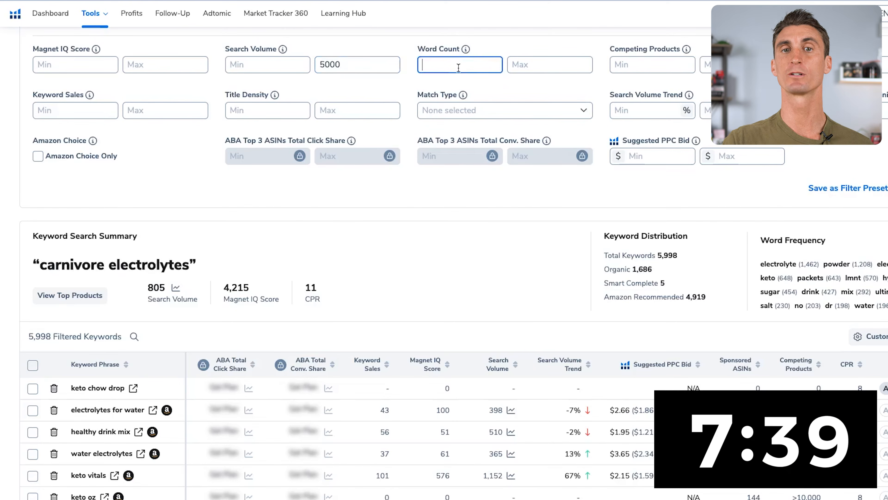
pyautogui.write('2')
pyautogui.click(475, 210)
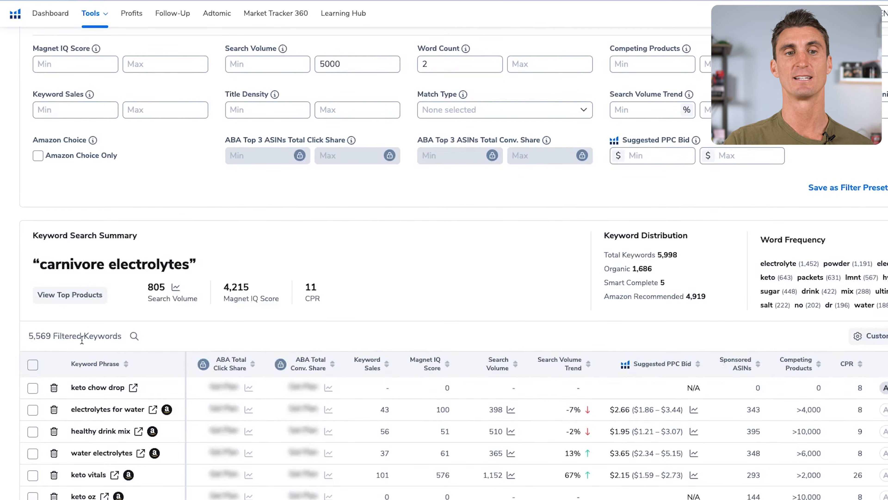
# Filter the keywords to a maximum of 100 competing products and a minimum of 2 keyword sales.
pyautogui.scroll(3, 523, 374)
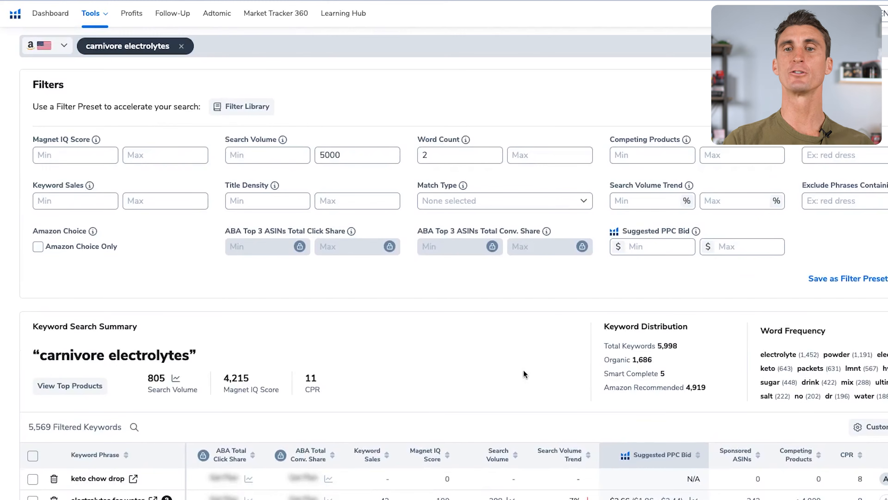
pyautogui.click(721, 158)
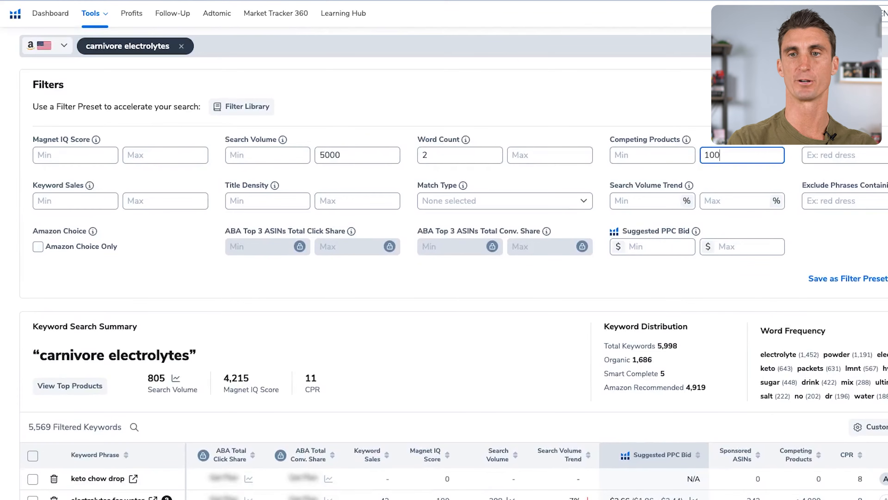
pyautogui.press('Return')
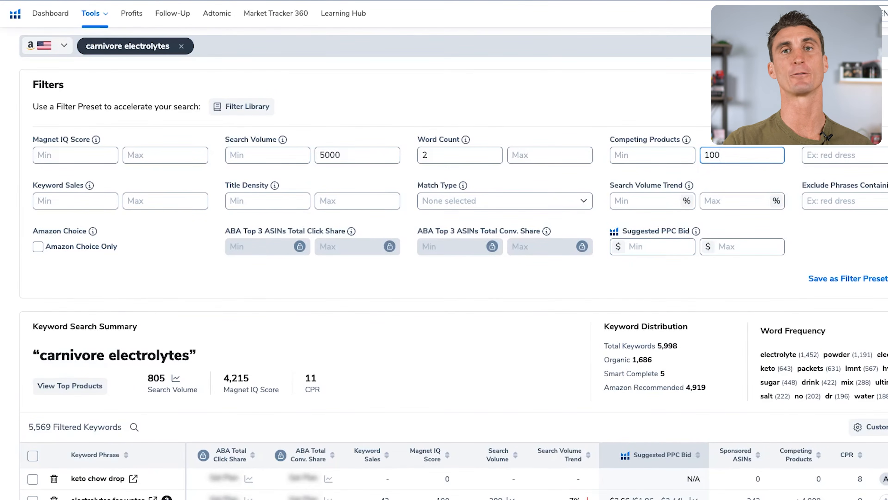
pyautogui.scroll(-2, 356, 254)
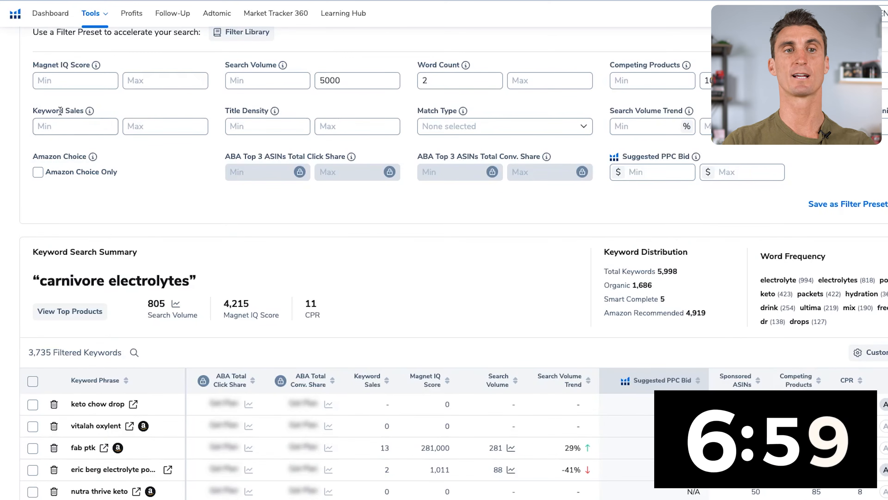
pyautogui.click(60, 121)
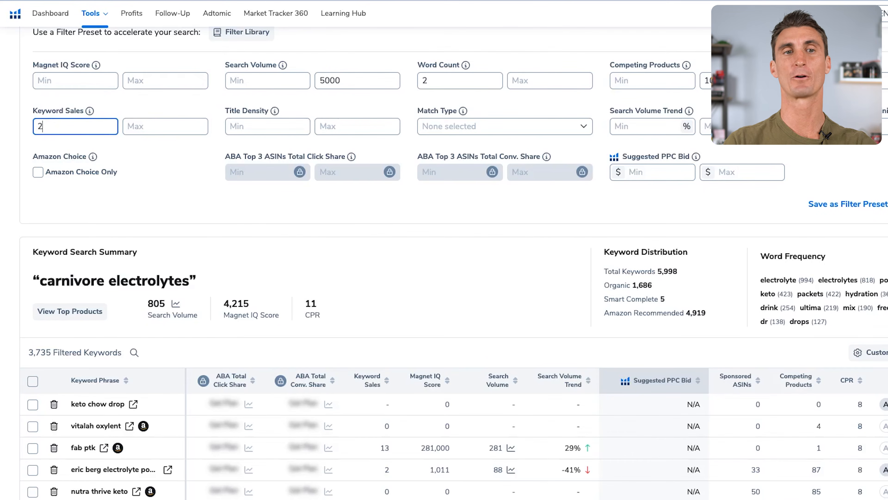
pyautogui.press('Return')
pyautogui.scroll(-6, 387, 147)
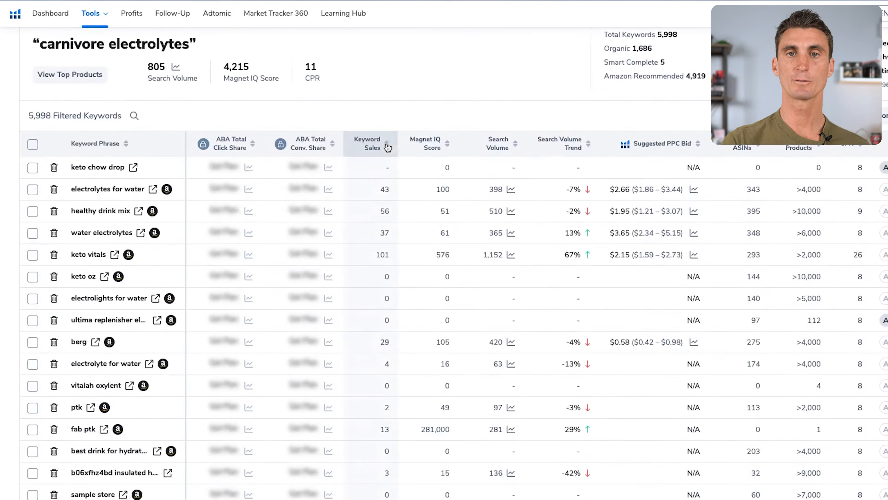
# Switch to the Google Docs document "Carnivore Electrolytes Search Phrases" and review its list of phrases.
pyautogui.scroll(-10, 388, 147)
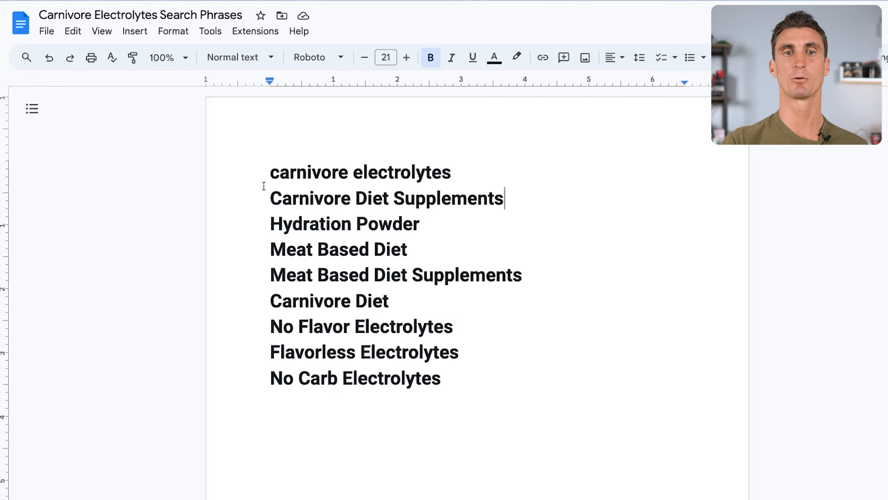
pyautogui.moveTo(263, 186); pyautogui.dragTo(565, 386)
pyautogui.click(563, 386)
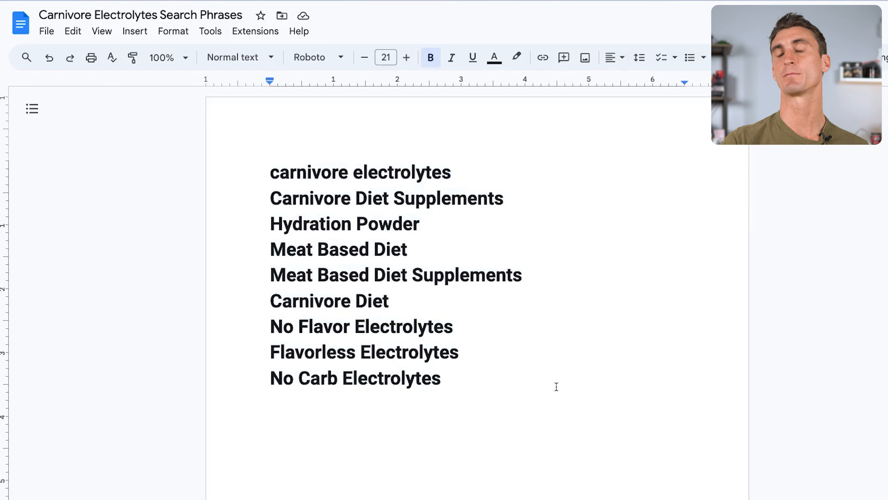
pyautogui.scroll(-1, 465, 332)
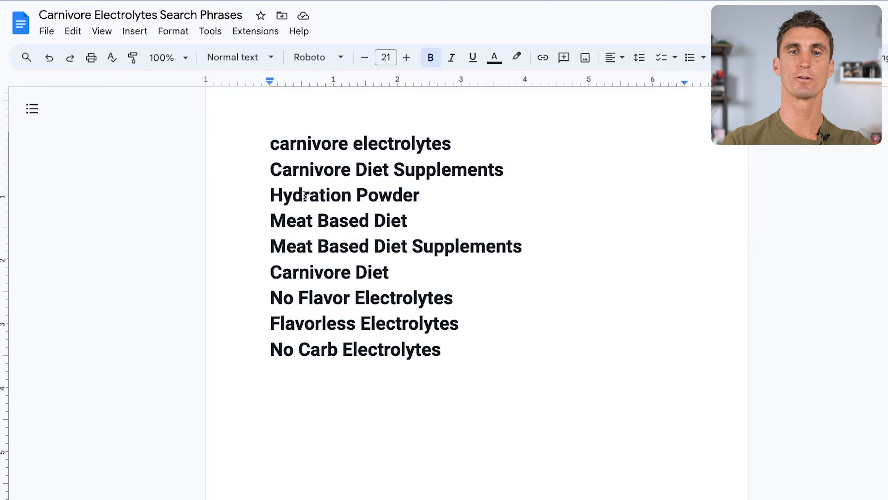
pyautogui.scroll(1, 322, 184)
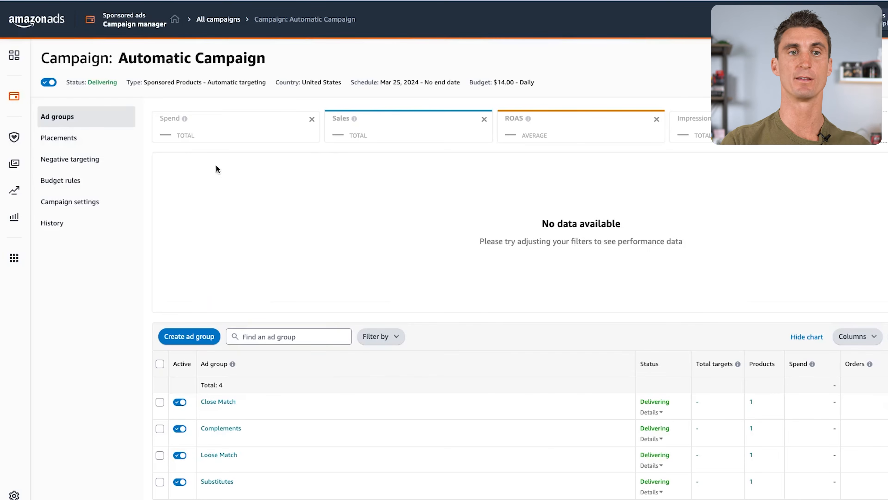
# Switch to Amazon Ads, return to the campaign overview and start a new Sponsored Products campaign.
pyautogui.click(13, 99)
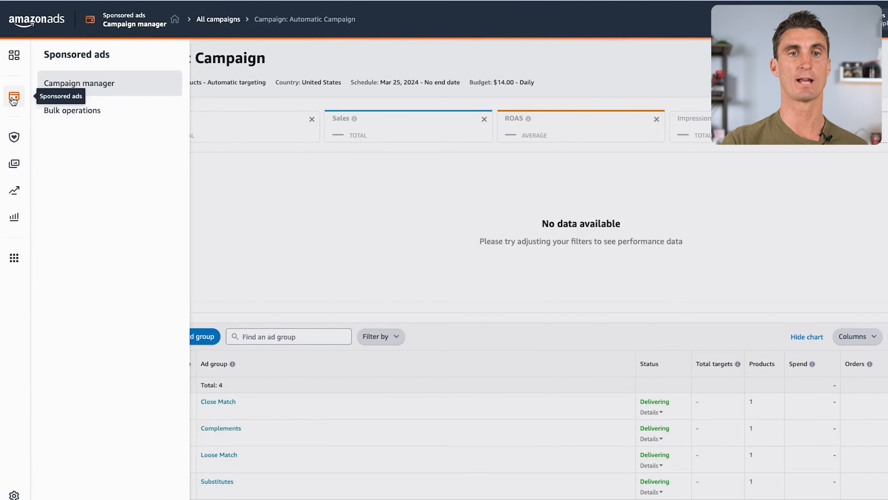
pyautogui.click(83, 89)
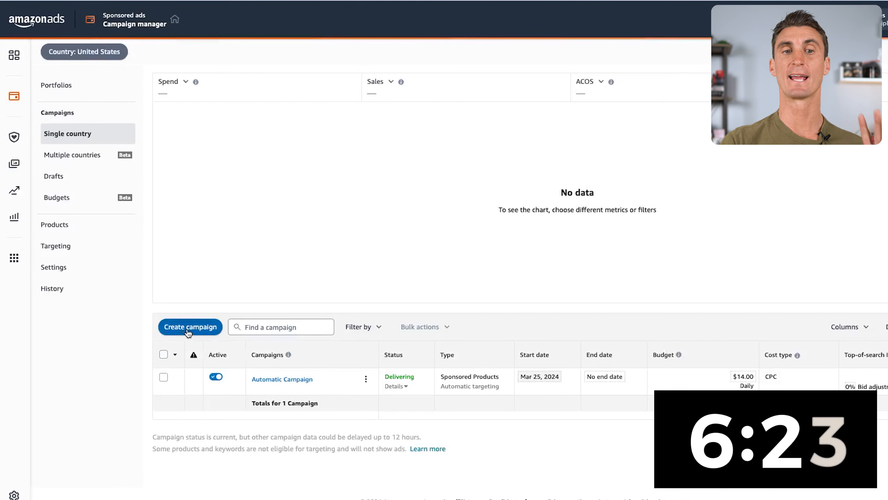
pyautogui.click(189, 329)
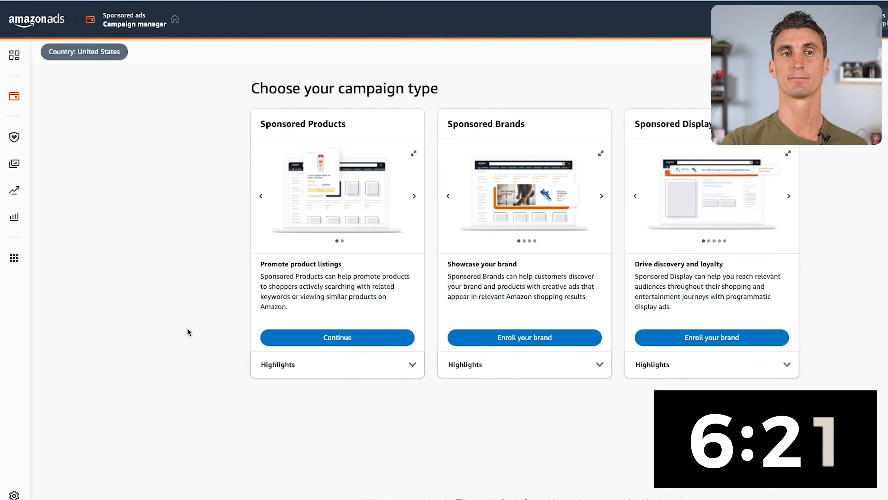
pyautogui.click(387, 340)
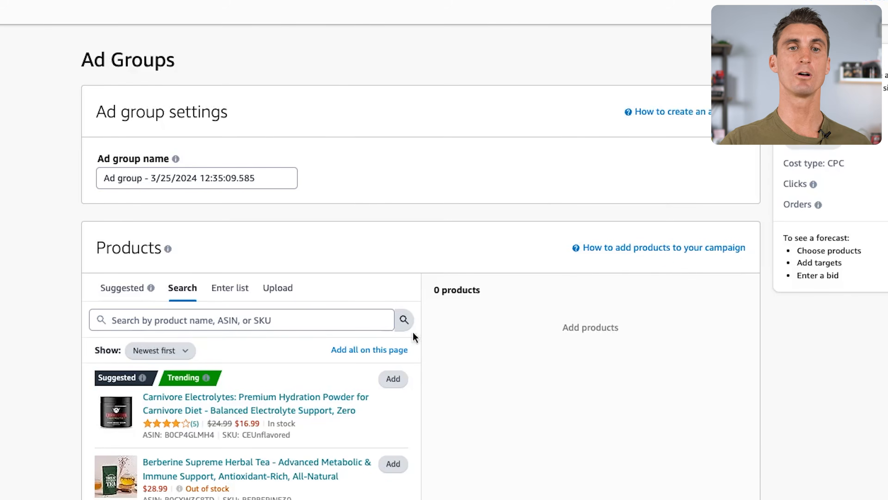
# Name the ad group "Manual Keyword Targeting" and add the Carnivore Electrolytes hydration powder as its product.
pyautogui.tripleClick(251, 186)
pyautogui.write('Manual Keyword Targeting')
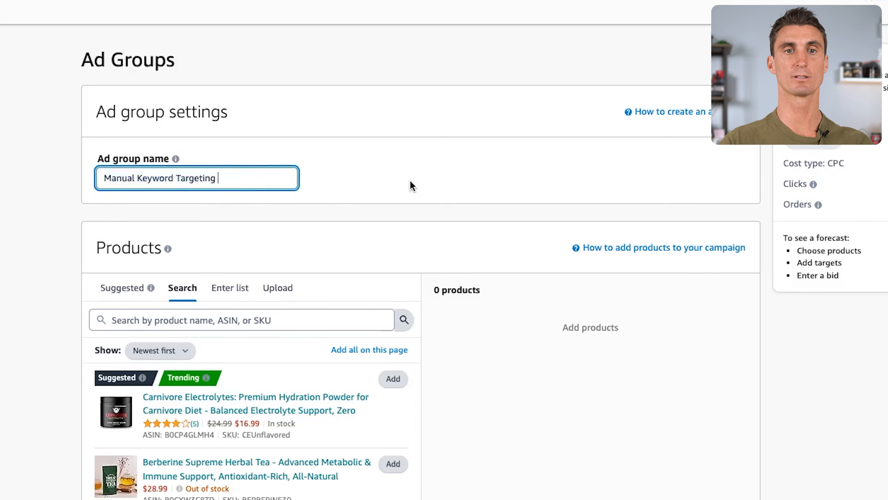
pyautogui.click(394, 380)
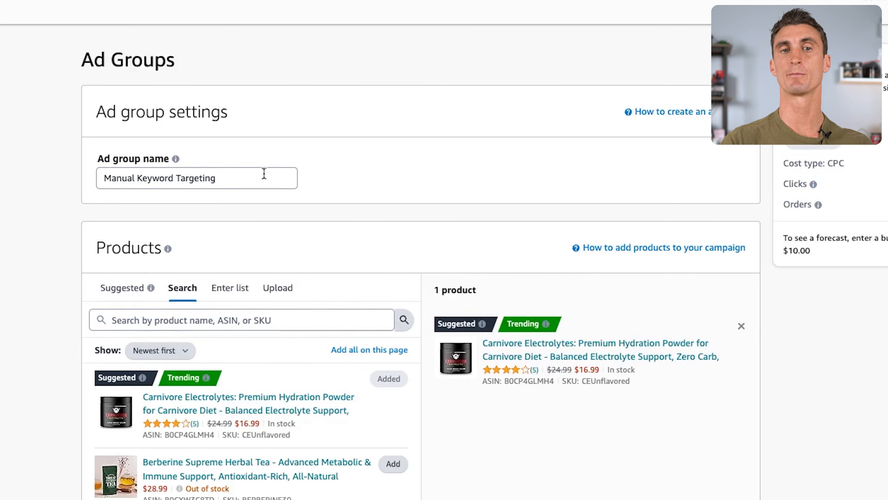
# Set the campaign to manual targeting with keyword targeting.
pyautogui.scroll(-10, 309, 193)
pyautogui.scroll(-3, 309, 192)
pyautogui.click(132, 160)
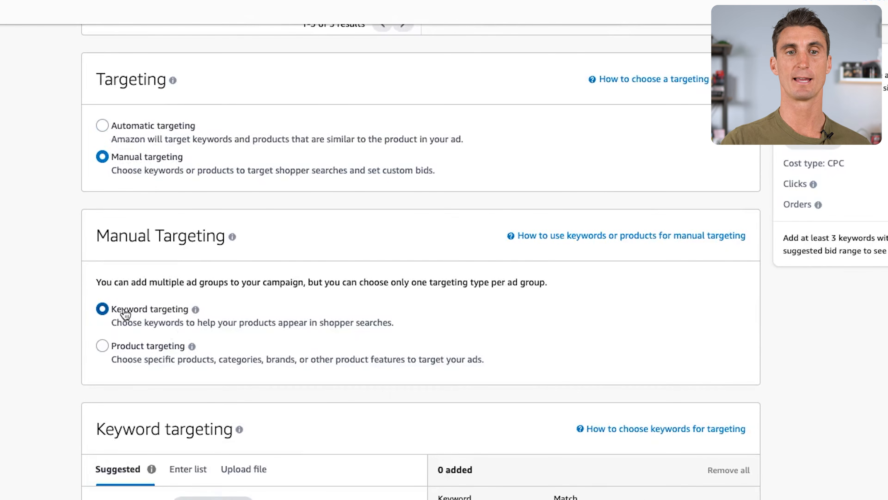
# Examine the suggested keywords with their broad, phrase and exact match types and suggested bids.
pyautogui.scroll(-6, 324, 314)
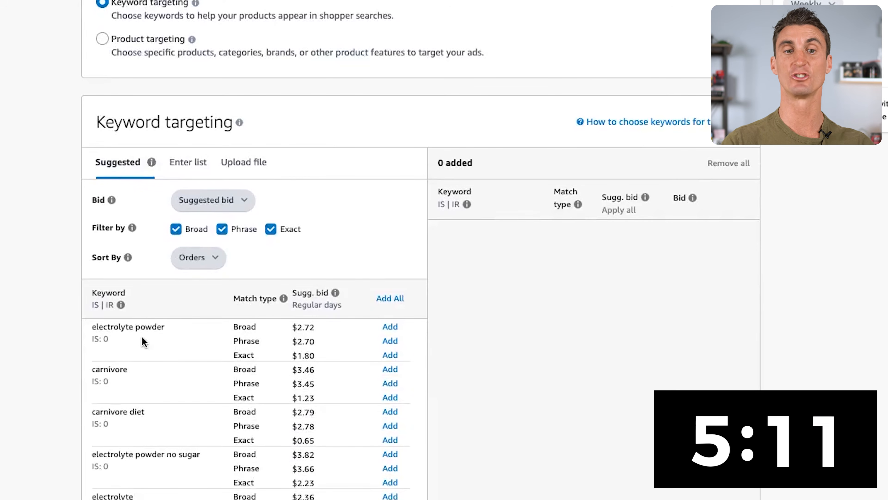
pyautogui.scroll(-2, 143, 342)
pyautogui.scroll(3, 143, 341)
pyautogui.scroll(-3, 76, 381)
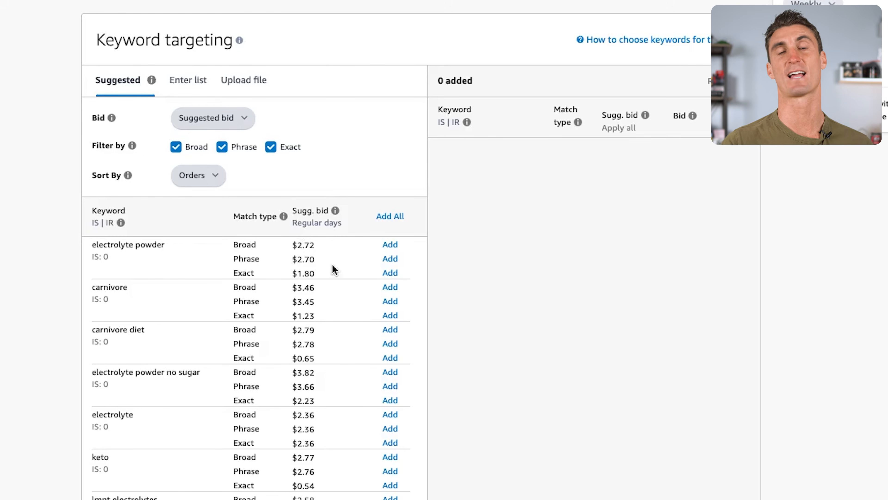
pyautogui.scroll(-1, 333, 265)
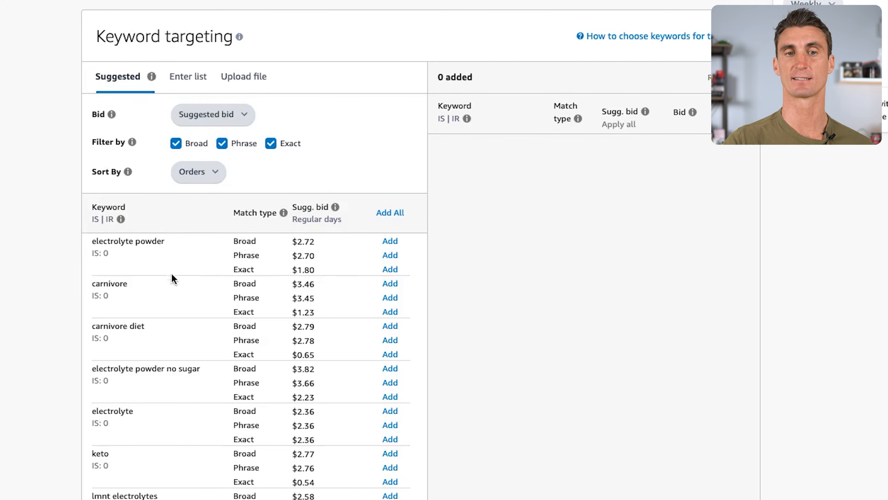
pyautogui.moveTo(166, 243); pyautogui.dragTo(68, 243)
pyautogui.click(185, 247)
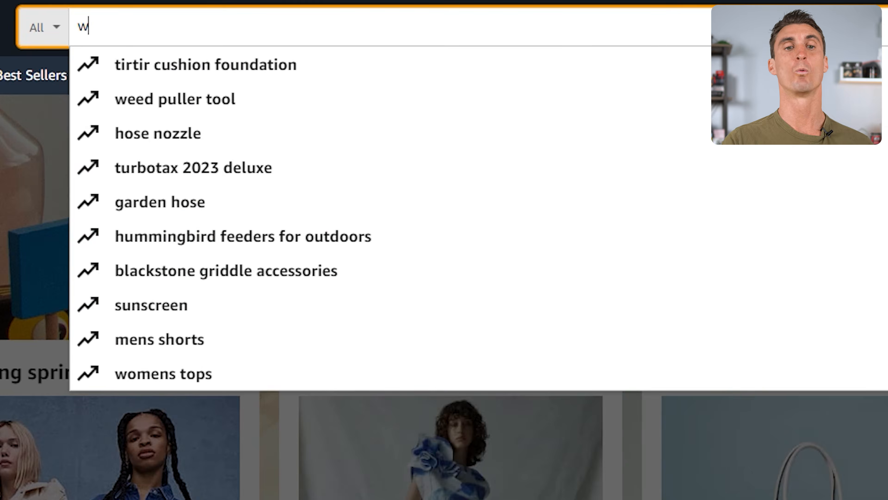
# Enter the example search "watermelon electrolyte drink powder" on Amazon and add the suggested keyword "electrolyte powder" as a broad match.
pyautogui.write('atermelon electrolyt')
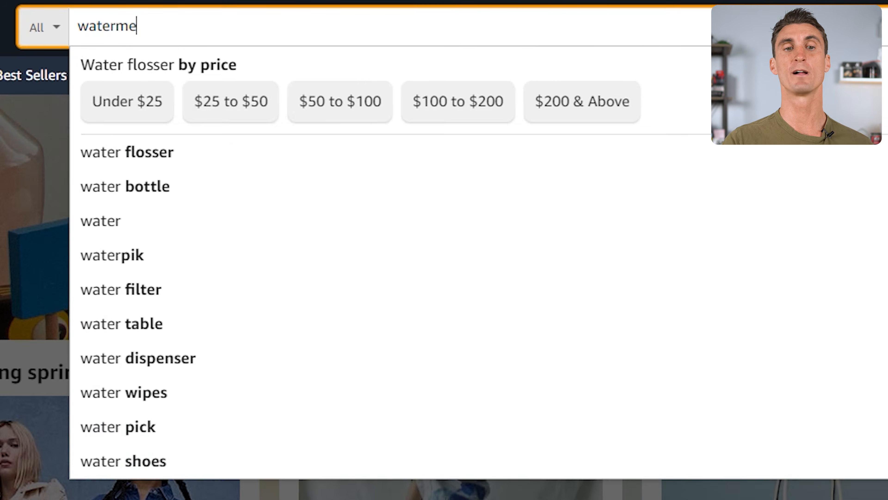
pyautogui.write('e drink powder')
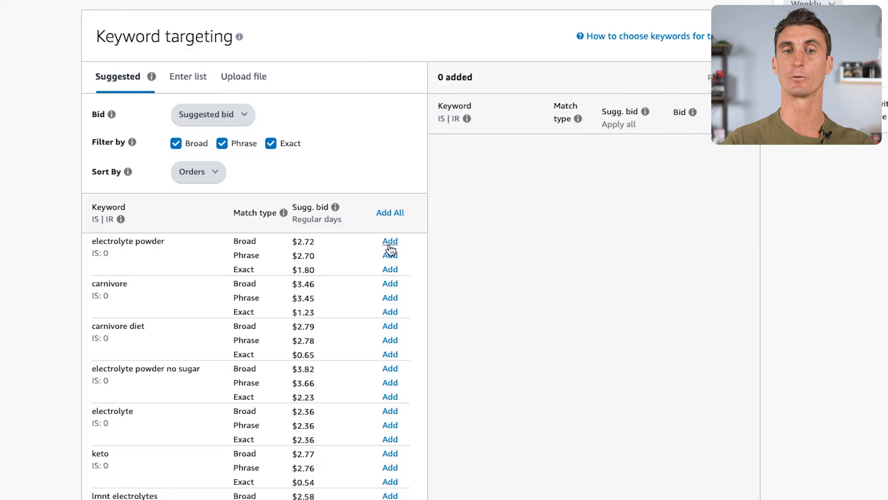
pyautogui.click(390, 242)
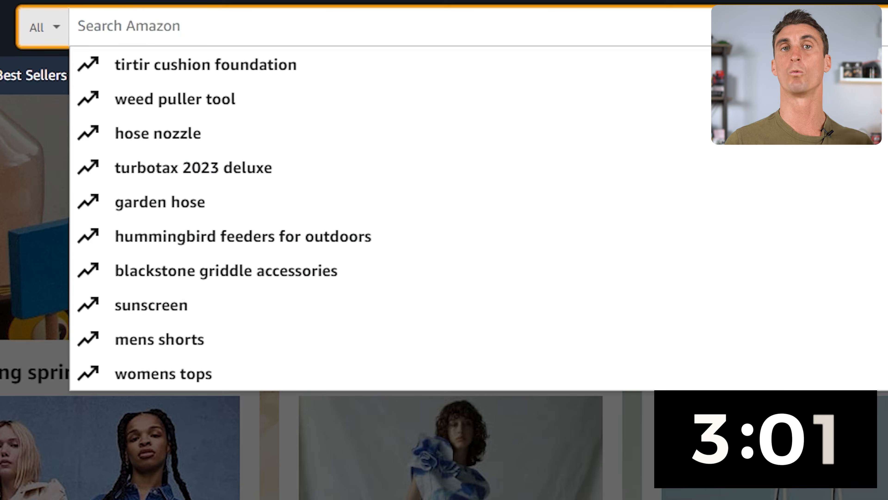
# Enter a "watermelon electrolye powder" drink search on Amazon and add "electrolyte powder" as a phrase match to the campaign.
pyautogui.write('watermelon electrolye powder')
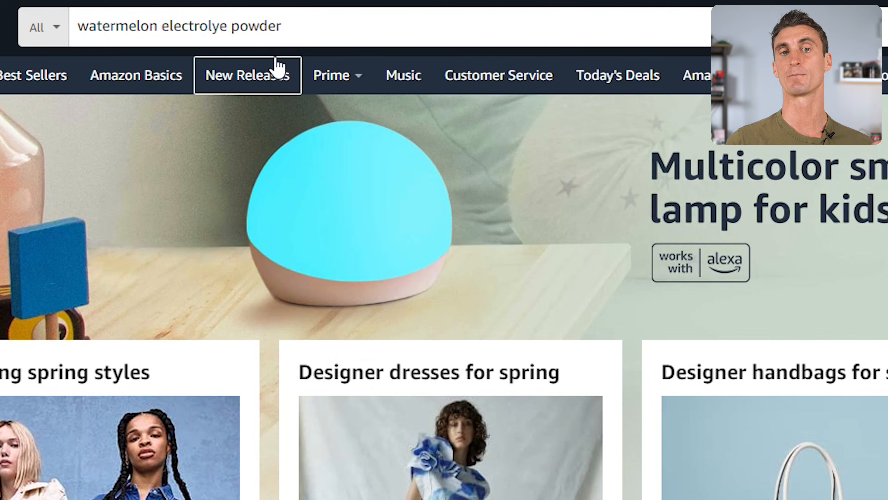
pyautogui.write(' drink mix')
pyautogui.click(705, 130)
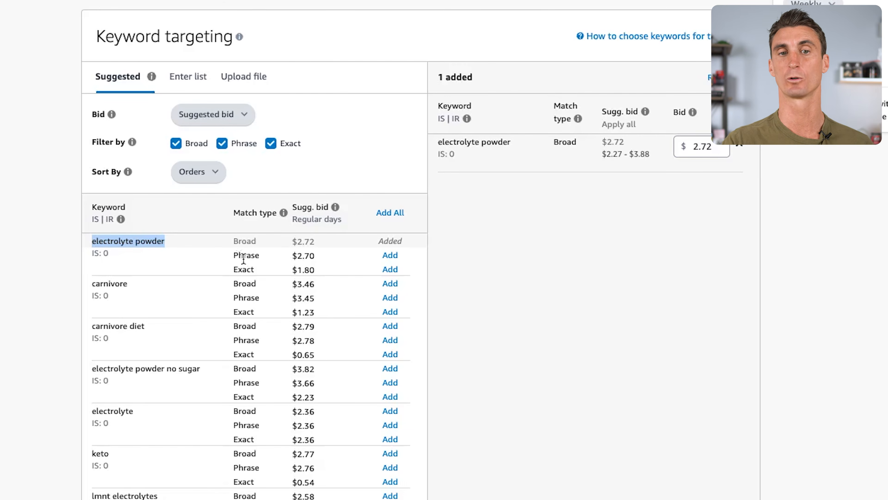
pyautogui.click(390, 256)
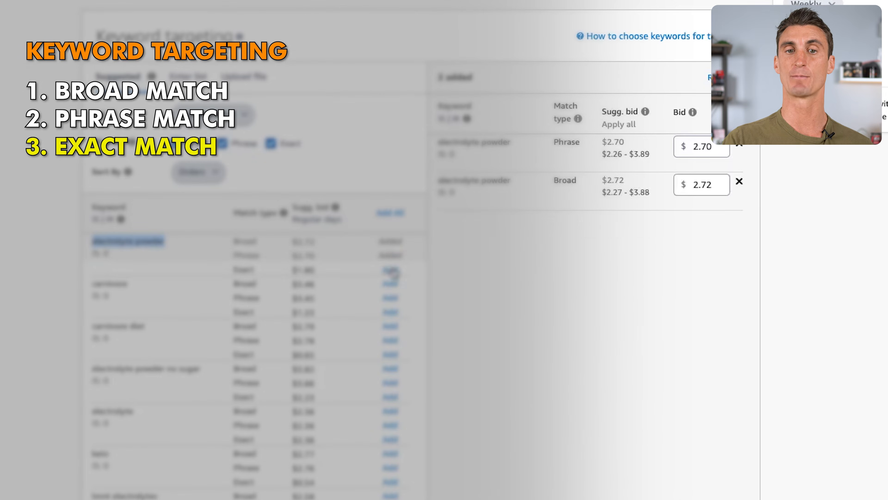
# Add "electrolyte powder" as an exact match and enter that same phrase as an example search.
pyautogui.click(391, 269)
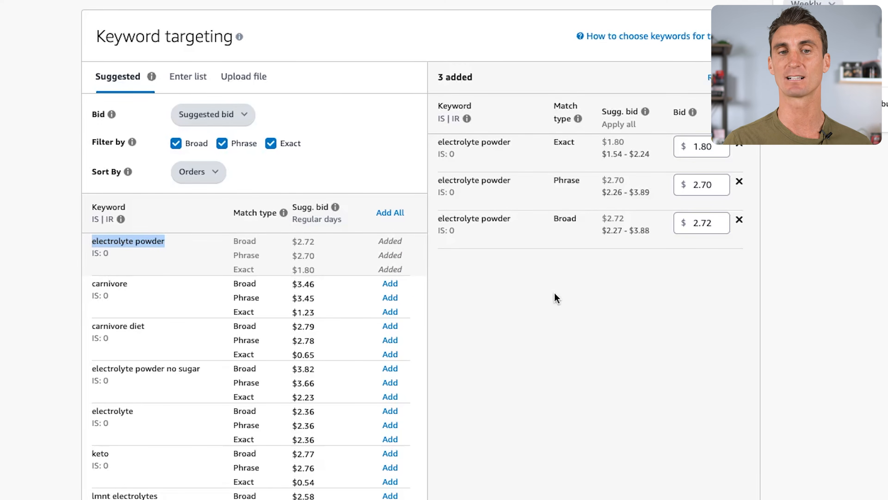
pyautogui.write('electrolyte powder')
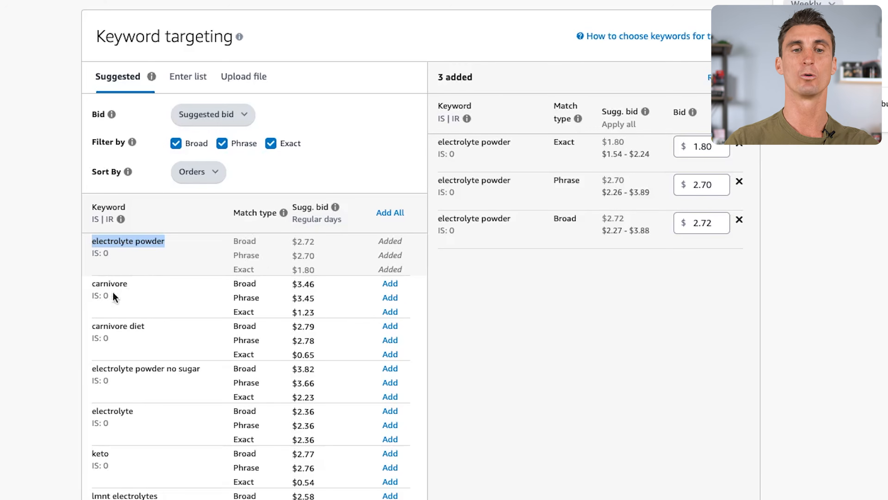
# Add the suggested keywords carnivore, carnivore diet and electrolyte powder no sugar, each in broad, phrase and exact match.
pyautogui.scroll(-1, 120, 284)
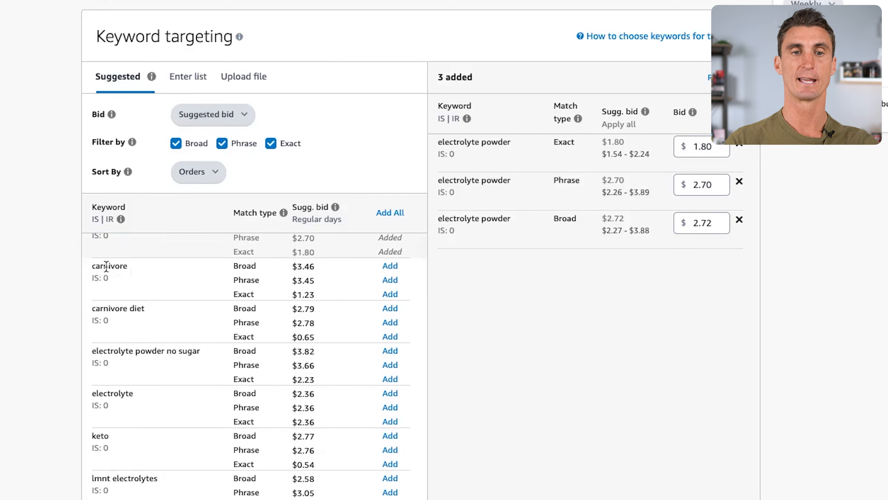
pyautogui.click(390, 266)
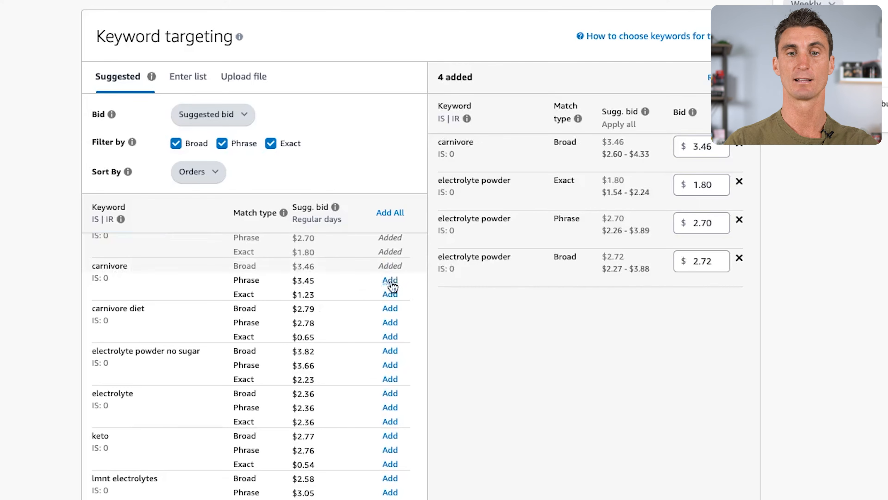
pyautogui.click(390, 280)
pyautogui.click(390, 294)
pyautogui.click(390, 308)
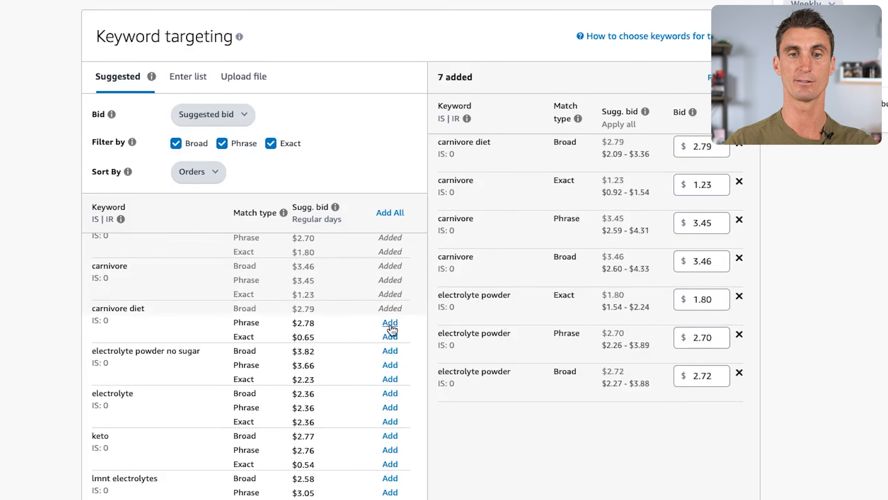
pyautogui.click(390, 322)
pyautogui.click(390, 336)
pyautogui.click(390, 351)
pyautogui.click(390, 364)
pyautogui.click(390, 379)
# Paste the keyword list from carnivore electrolytes to No Carb Electrolytes and add it in all match types with a $0.92 alternate bid.
pyautogui.scroll(-10, 231, 336)
pyautogui.scroll(-15, 230, 334)
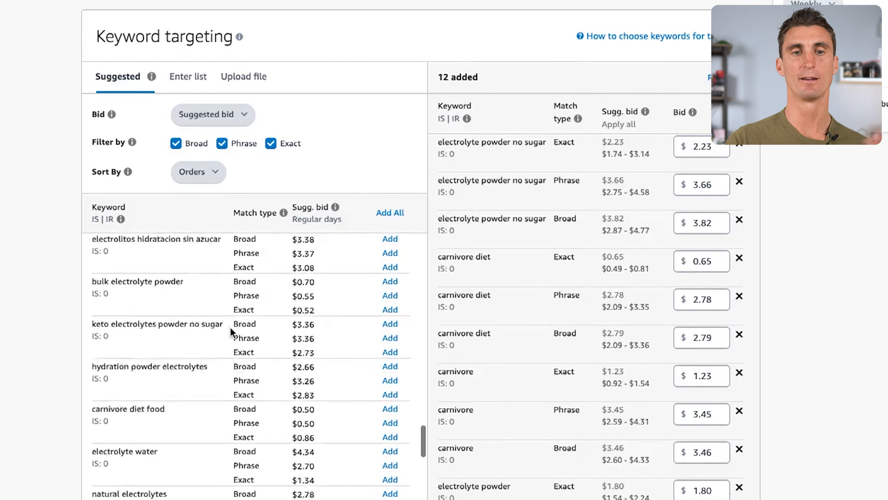
pyautogui.scroll(3, 231, 331)
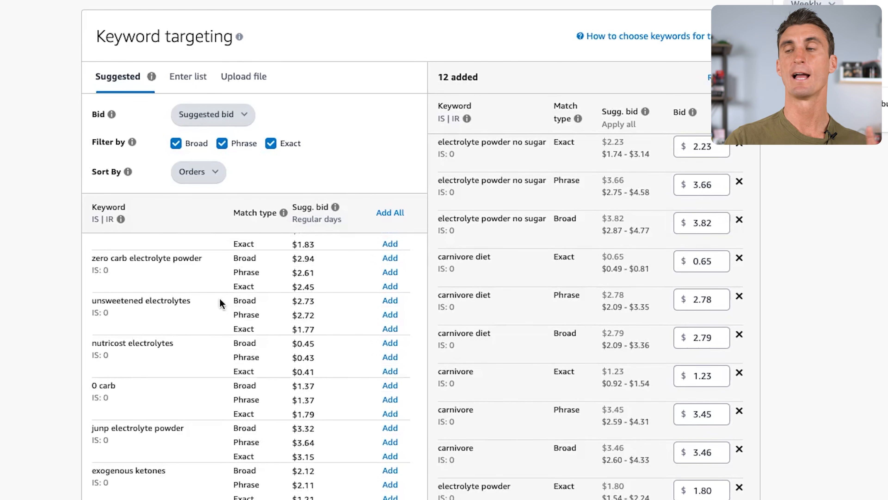
pyautogui.click(188, 78)
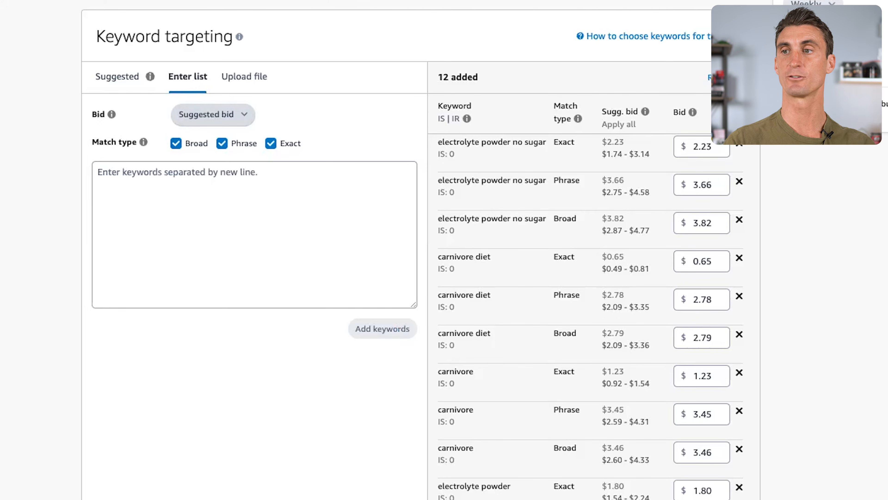
pyautogui.click(283, 197)
pyautogui.write('carnivore electrolytes Carnivore Diet Supplements Hydration Powder Meat Based Diet Meat Based Diet Supplements Carnivore Diet No Flavor Electrolytes Flavorless Electrolytes No Carb Electrolytes')
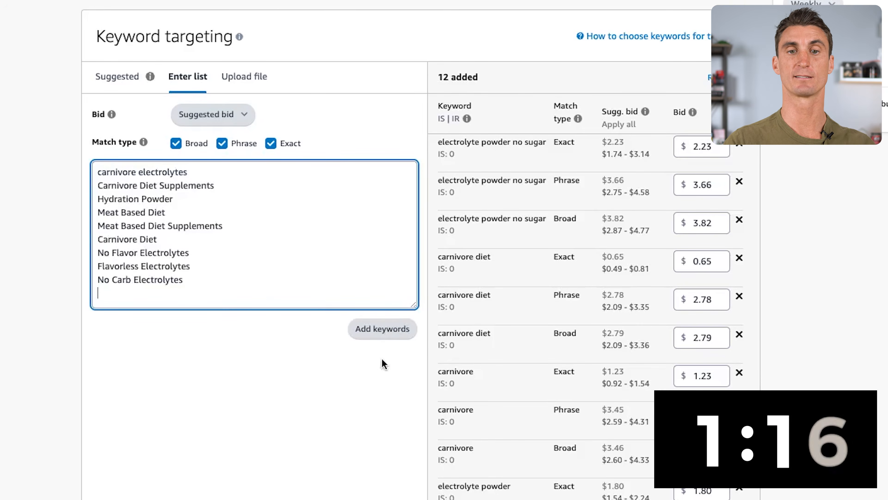
pyautogui.click(394, 336)
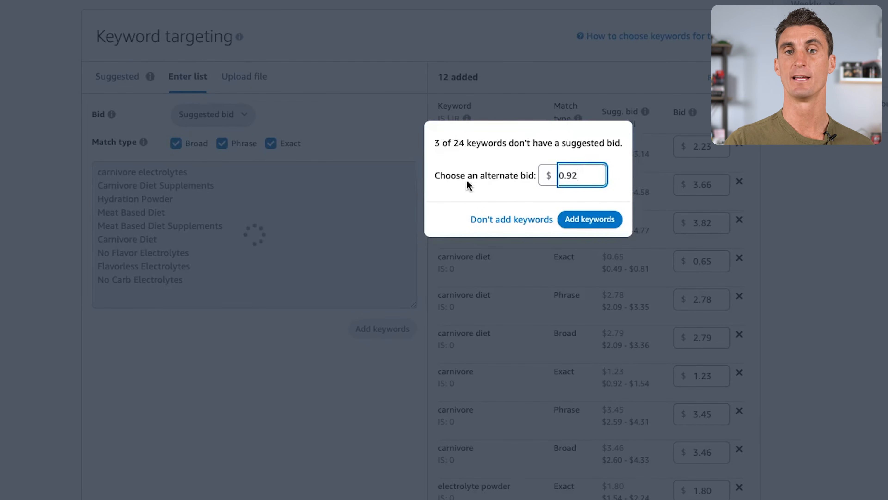
pyautogui.click(609, 219)
# Review the added keywords and their bids, the negative keyword section and the campaign bidding strategy.
pyautogui.scroll(-1, 587, 237)
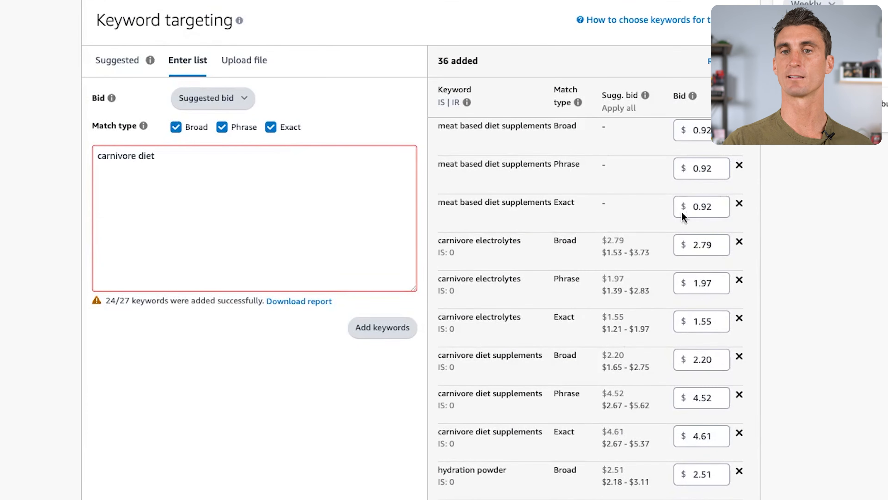
pyautogui.scroll(-1, 630, 180)
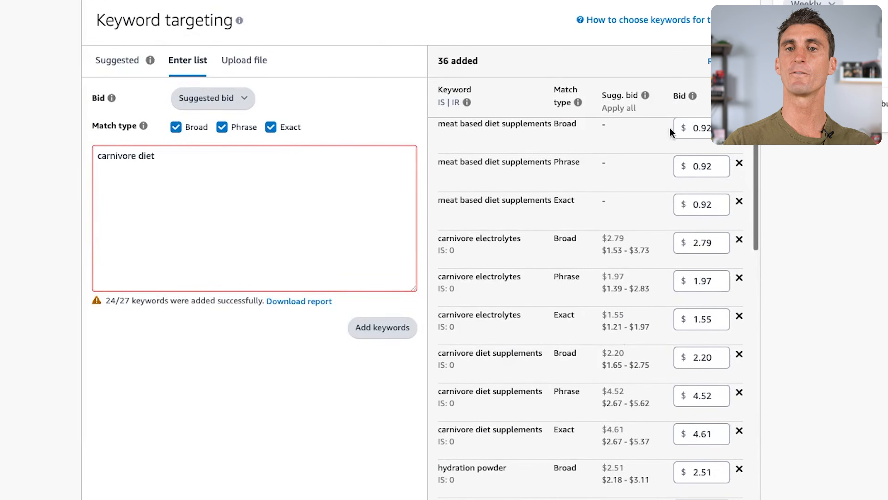
pyautogui.scroll(1, 642, 132)
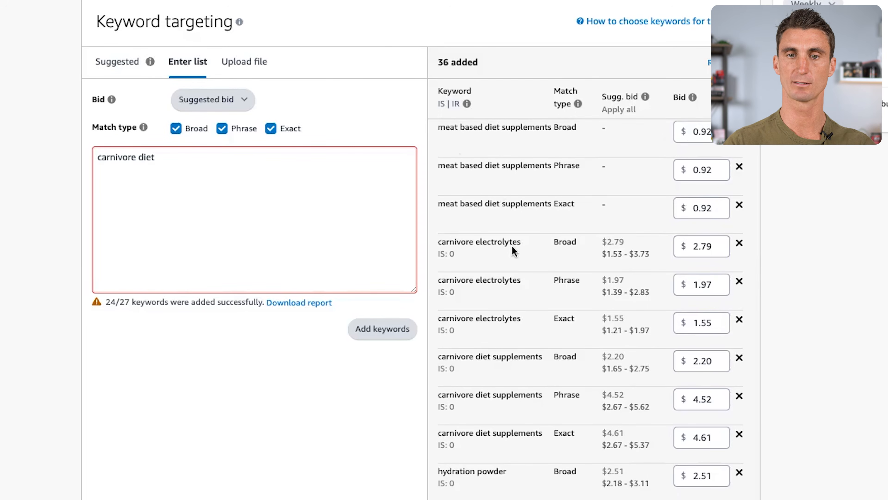
pyautogui.scroll(-10, 595, 259)
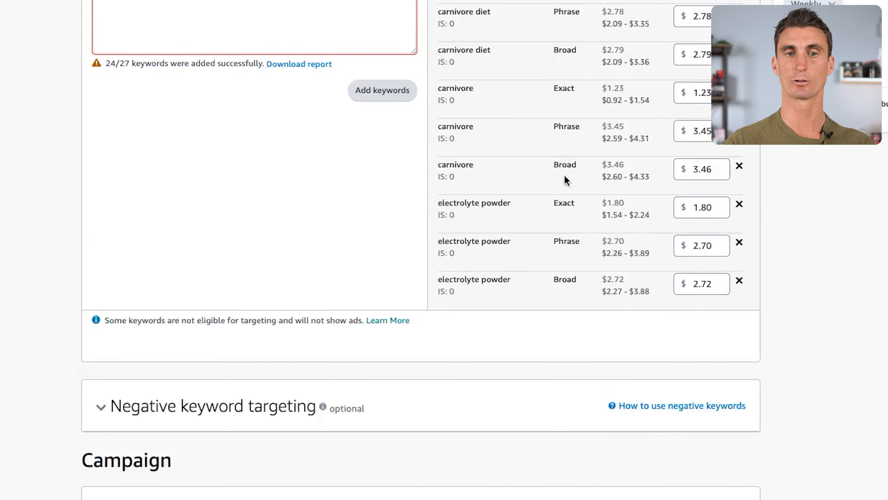
pyautogui.scroll(15, 569, 177)
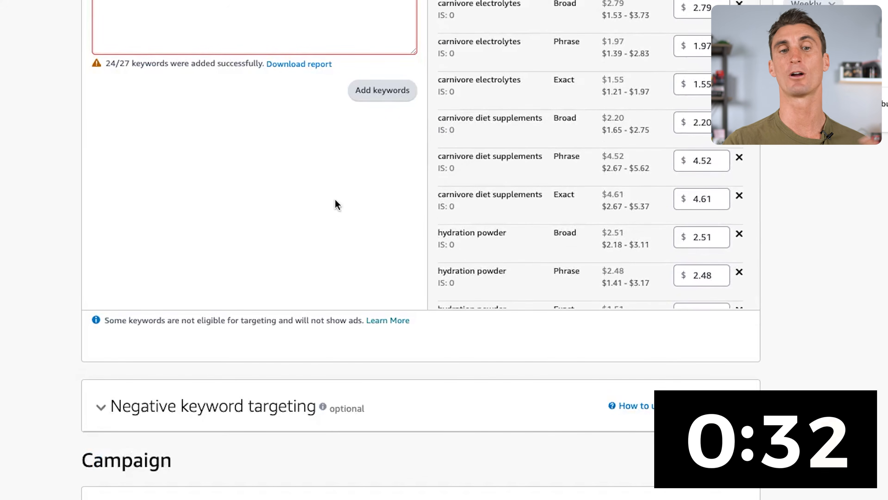
pyautogui.scroll(-5, 317, 199)
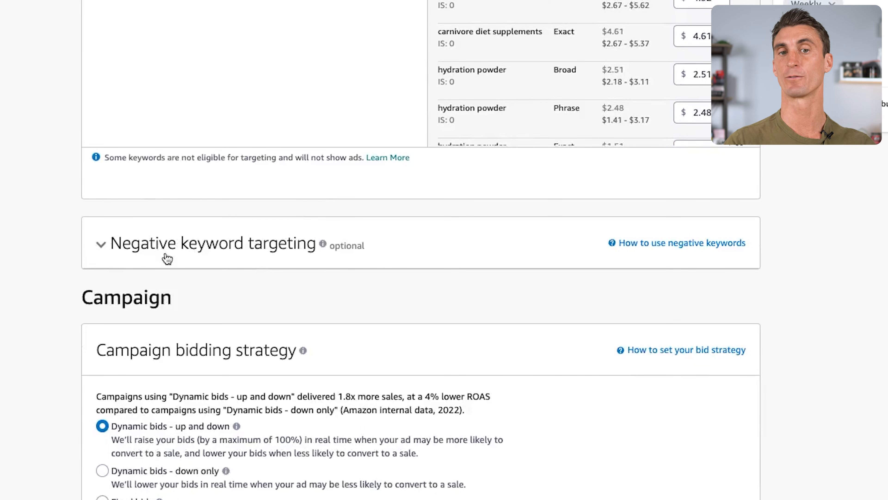
pyautogui.scroll(-4, 168, 259)
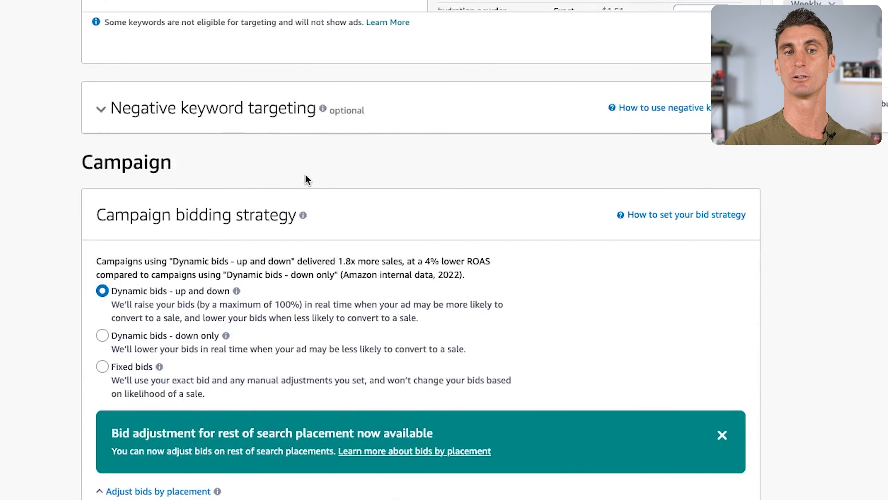
pyautogui.scroll(-4, 305, 179)
pyautogui.scroll(-1, 298, 174)
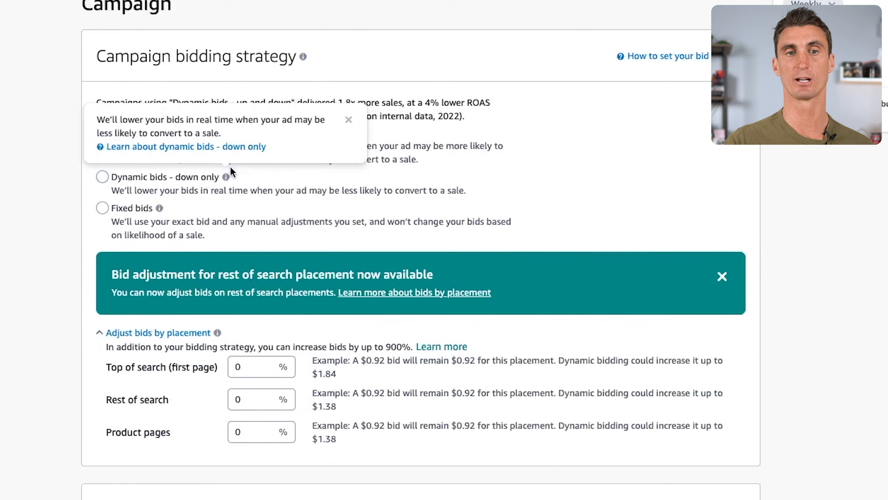
# Name the campaign "Manual Keyword Targeting".
pyautogui.scroll(-10, 288, 95)
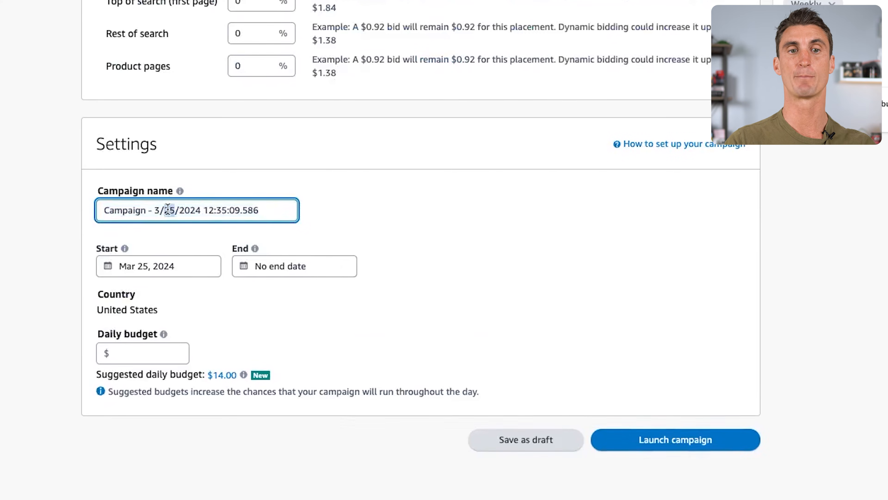
pyautogui.tripleClick(168, 209)
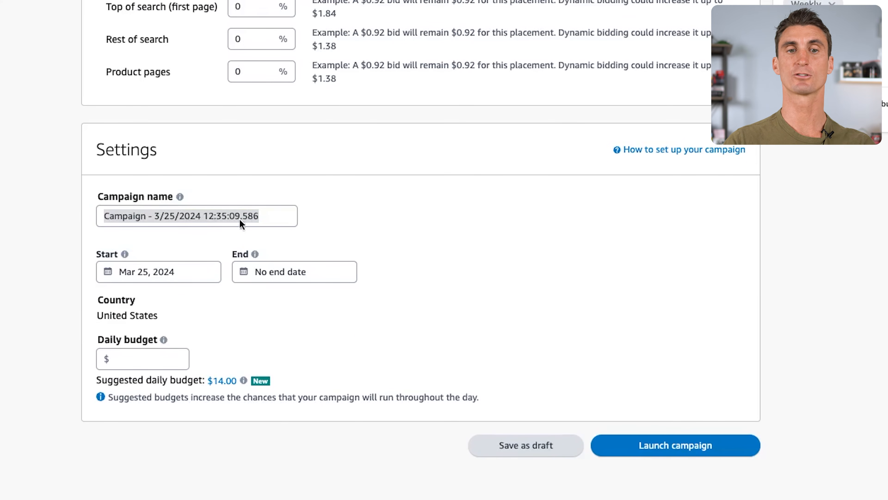
pyautogui.tripleClick(235, 216)
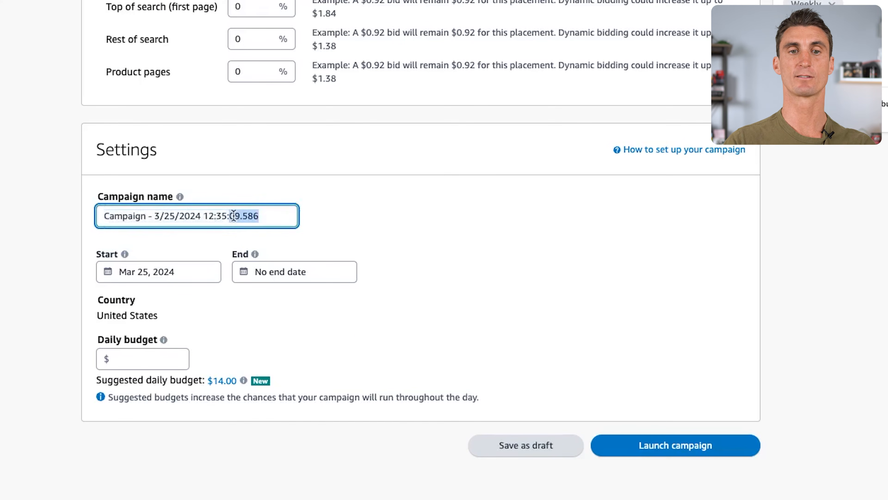
pyautogui.write('Manual Keyword Targeting')
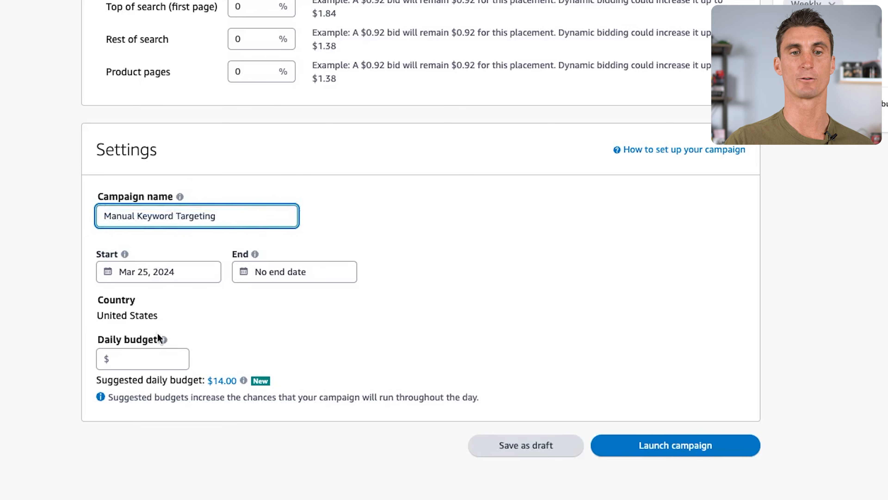
# Apply the suggested daily budget of $14.00 and launch the campaign.
pyautogui.click(151, 360)
pyautogui.click(231, 384)
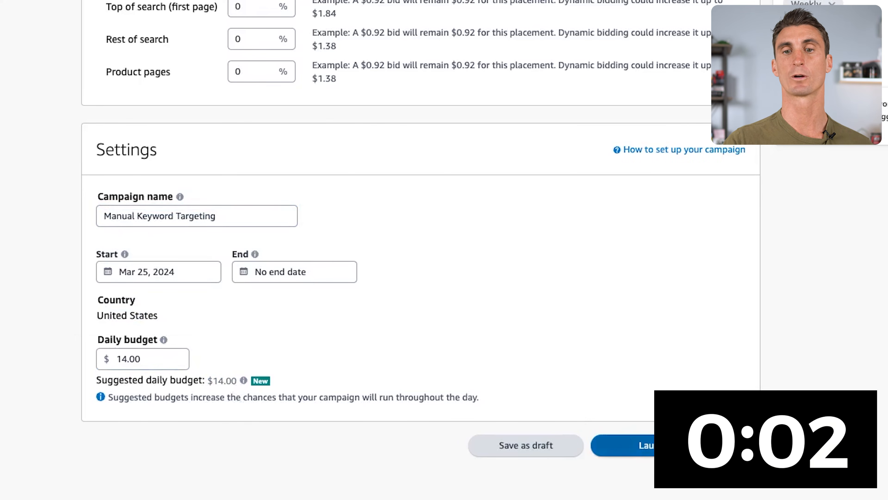
pyautogui.click(702, 449)
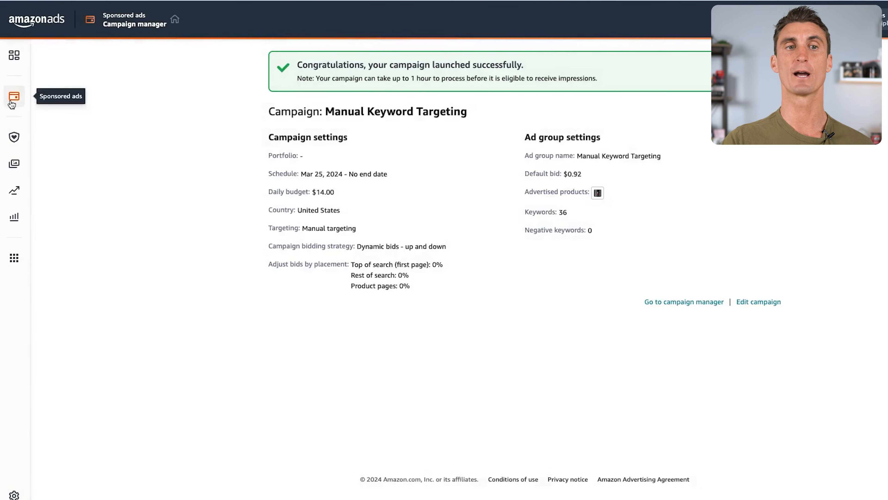
# Examine where sponsored products appear on the LMNT Zero-Sugar Electrolytes listing on Amazon.
pyautogui.click(13, 97)
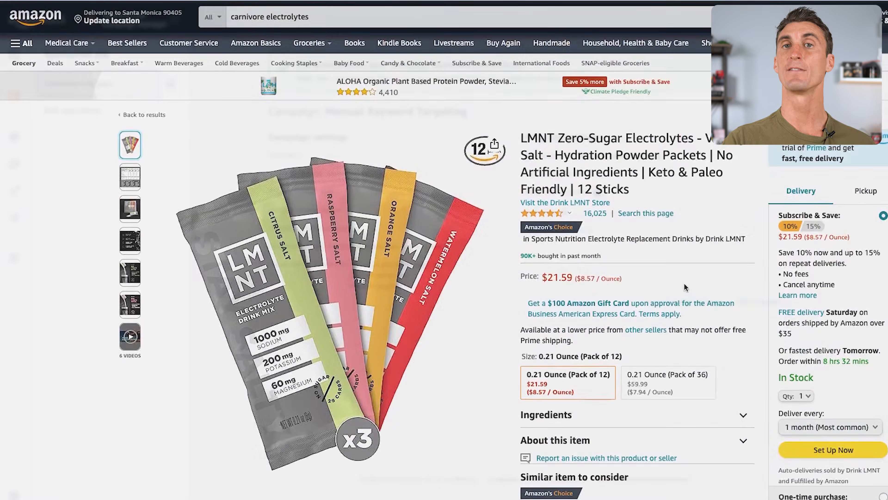
pyautogui.scroll(-10, 684, 281)
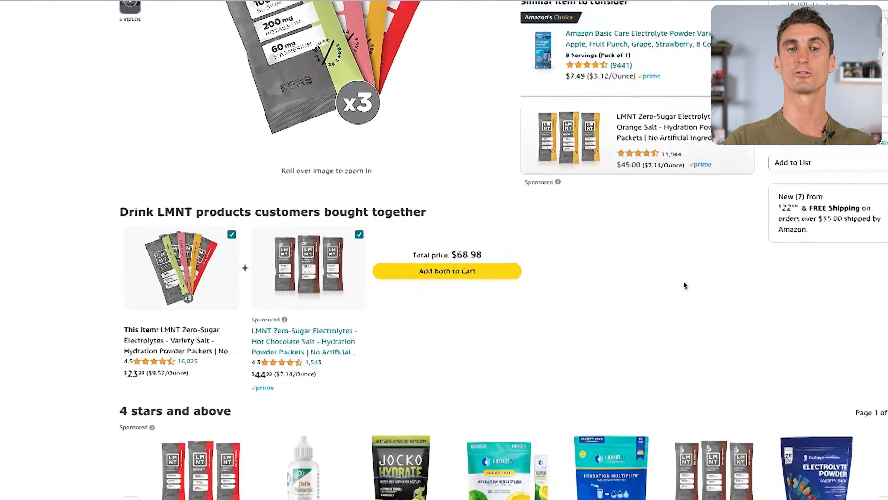
pyautogui.scroll(-4, 684, 282)
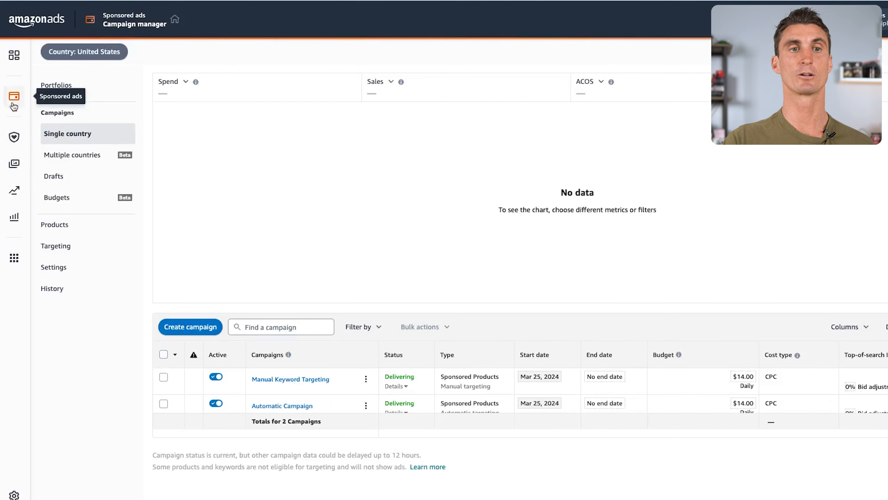
# Switch to Amazon Ads, return to the campaign overview and start creating another campaign.
pyautogui.moveTo(14, 95)
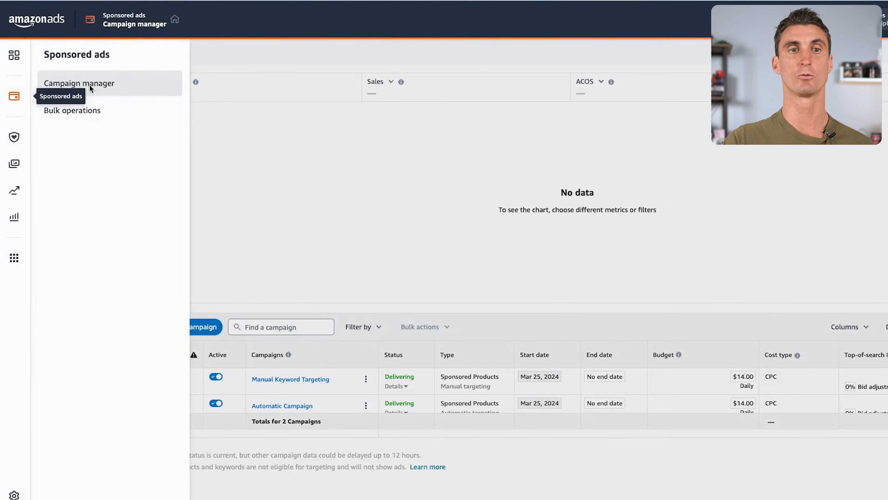
pyautogui.click(99, 86)
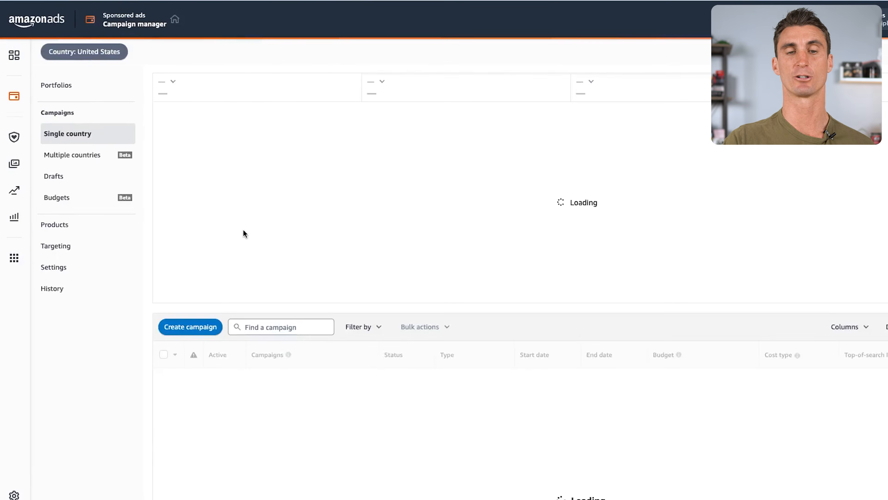
pyautogui.click(200, 330)
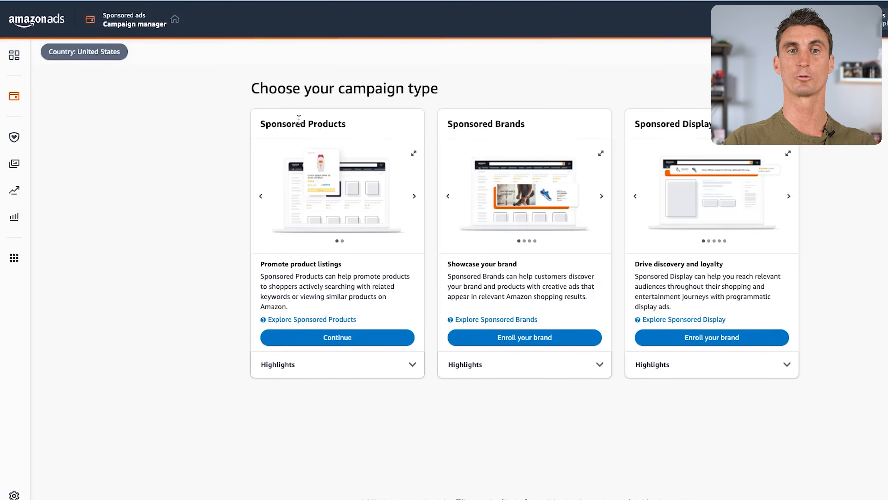
# Set up a Sponsored Products campaign with an ad group named "Product Targeting" that advertises Carnivore Electrolytes.
pyautogui.click(392, 338)
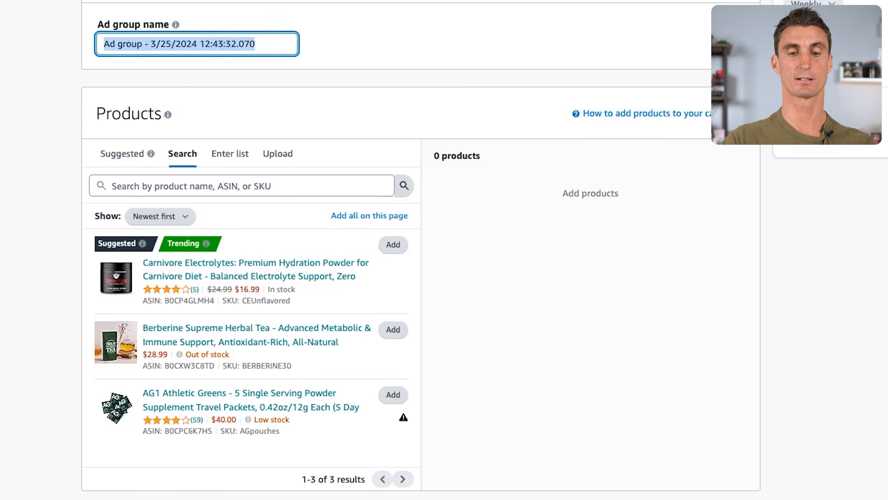
pyautogui.write('Product Targeting')
pyautogui.click(397, 251)
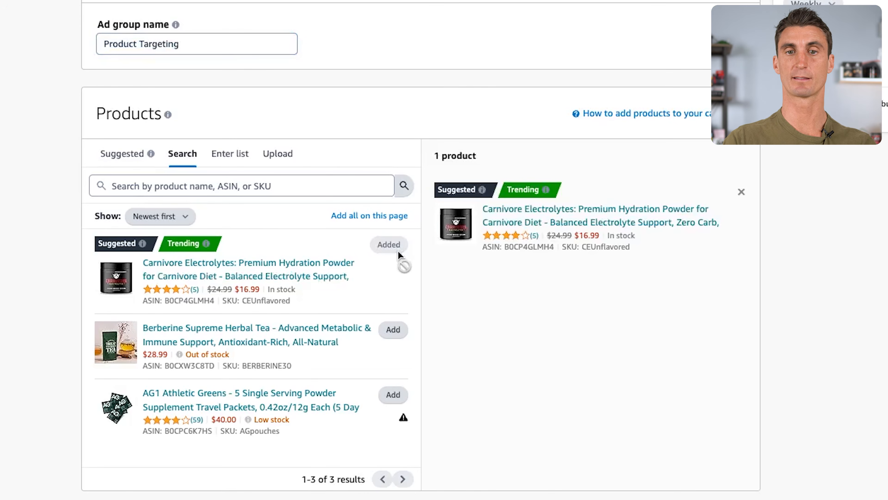
# Set the campaign to manual targeting with product targeting as the targeting type.
pyautogui.scroll(-10, 635, 348)
pyautogui.scroll(-6, 635, 348)
pyautogui.scroll(9, 634, 348)
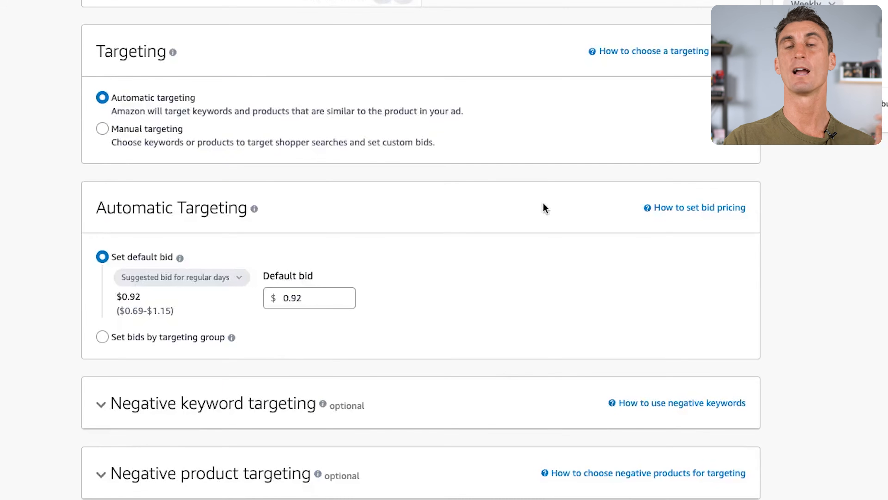
pyautogui.click(112, 137)
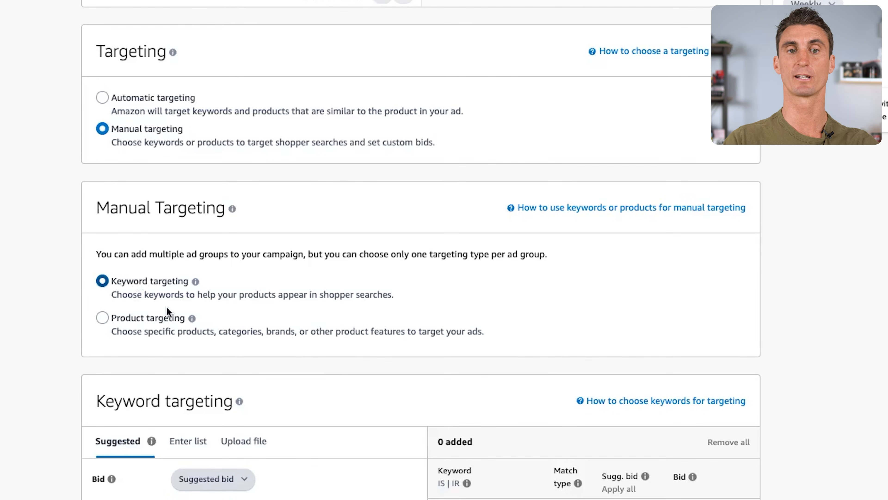
pyautogui.click(122, 321)
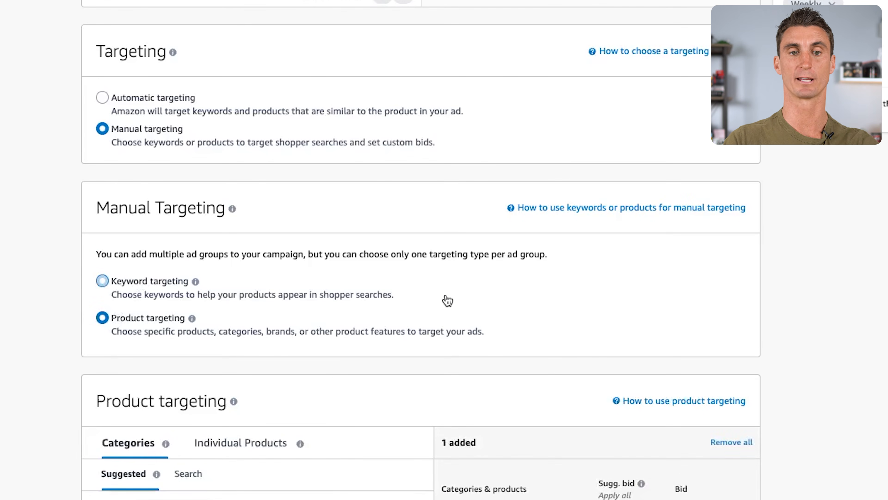
# Review the suggested Sports Nutrition Endurance & Energy Powders category and its refinement options without refining it.
pyautogui.scroll(-6, 365, 230)
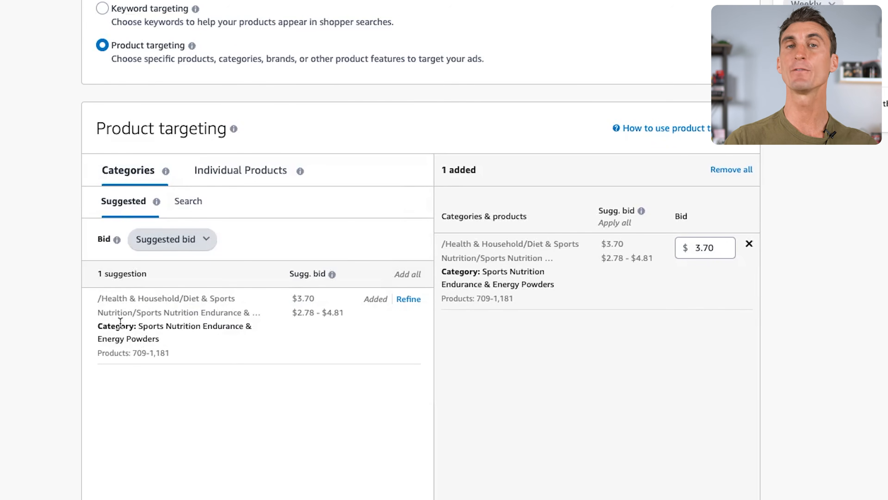
pyautogui.moveTo(102, 326); pyautogui.dragTo(185, 342)
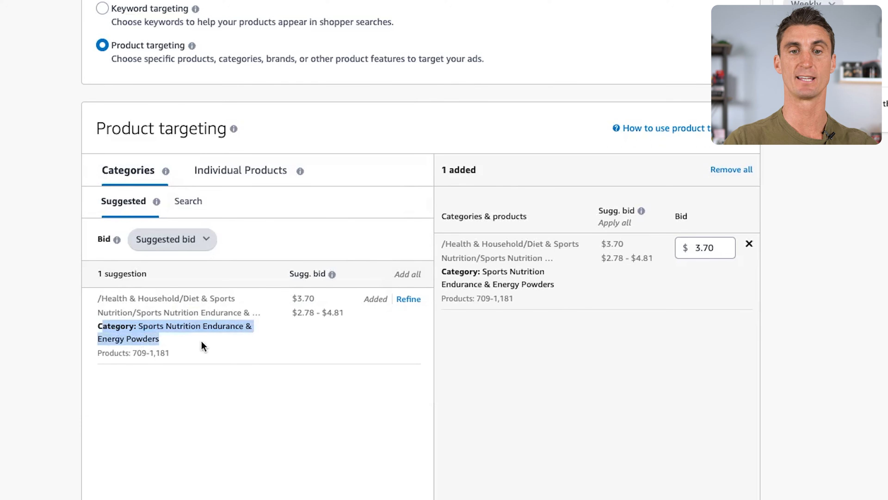
pyautogui.click(202, 341)
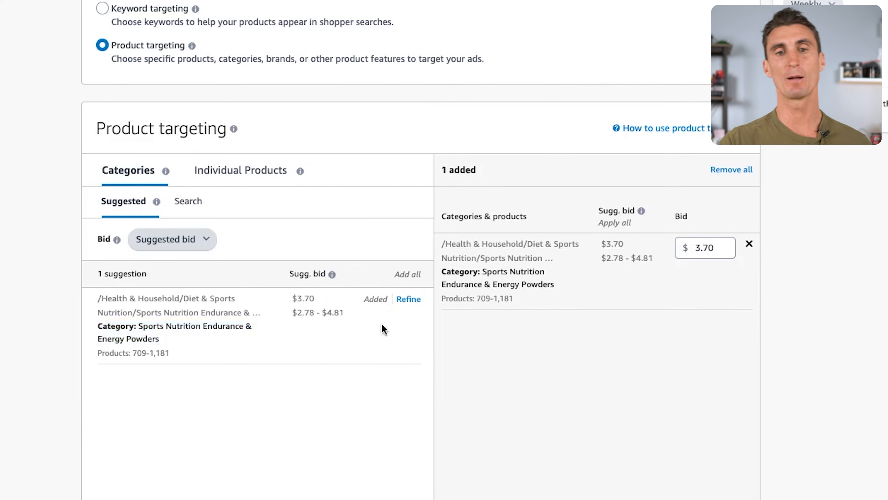
pyautogui.click(410, 301)
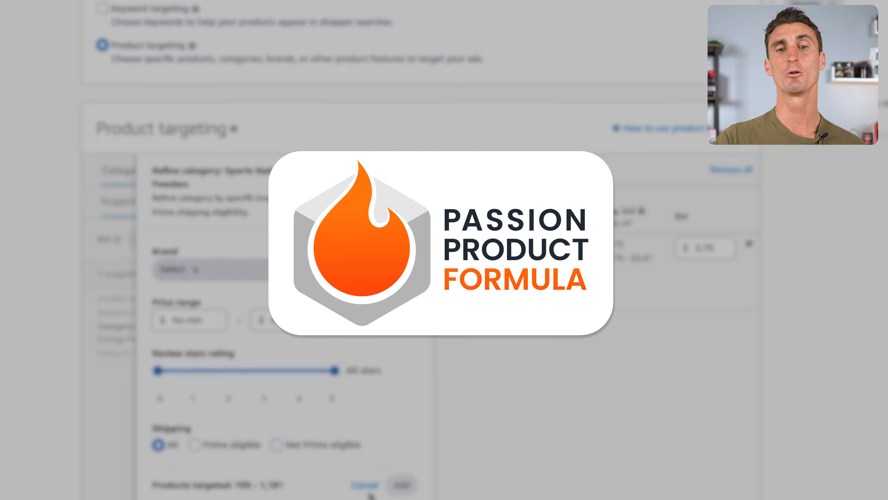
pyautogui.click(365, 486)
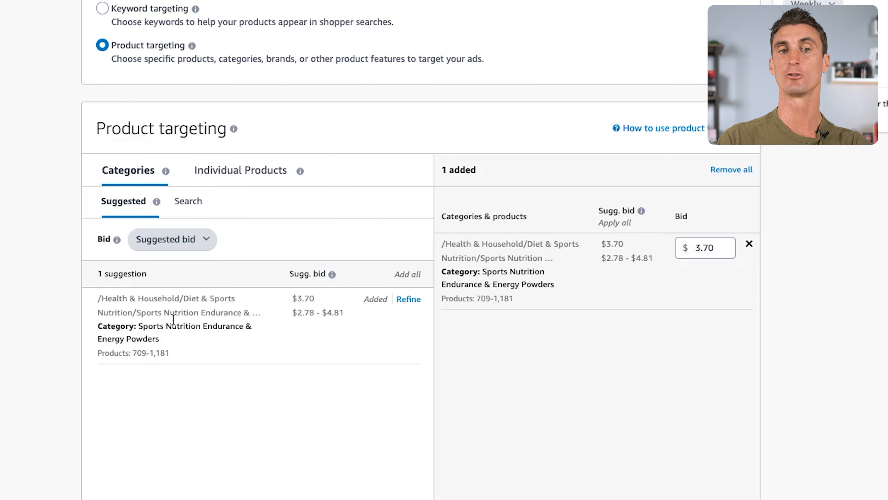
# Replace the category target with two suggested individual products: Electrolyte Powder Recovery Drink in Green Apple and KEY NUTRIENTS Electrolytes Powder in Raspberry.
pyautogui.click(240, 172)
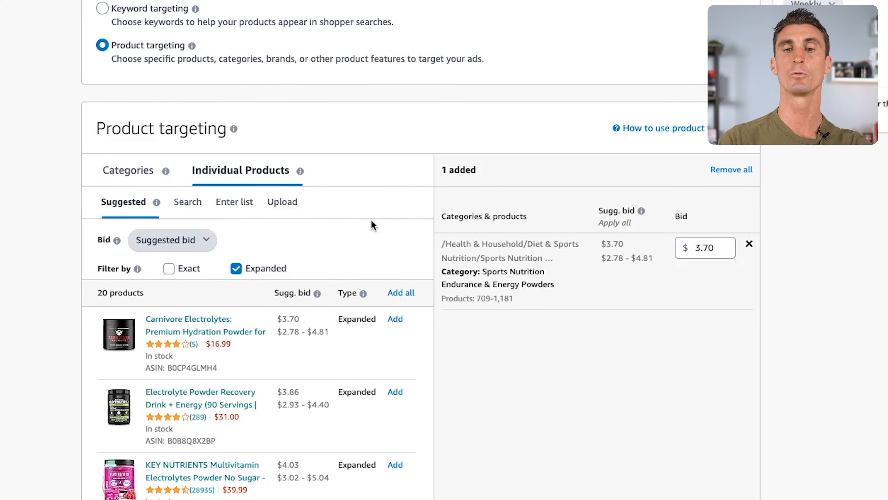
pyautogui.click(749, 244)
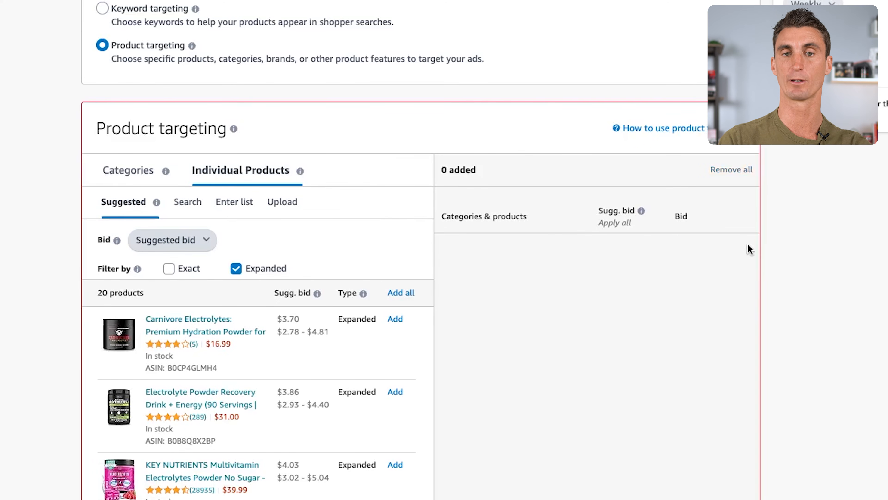
pyautogui.scroll(-1, 289, 378)
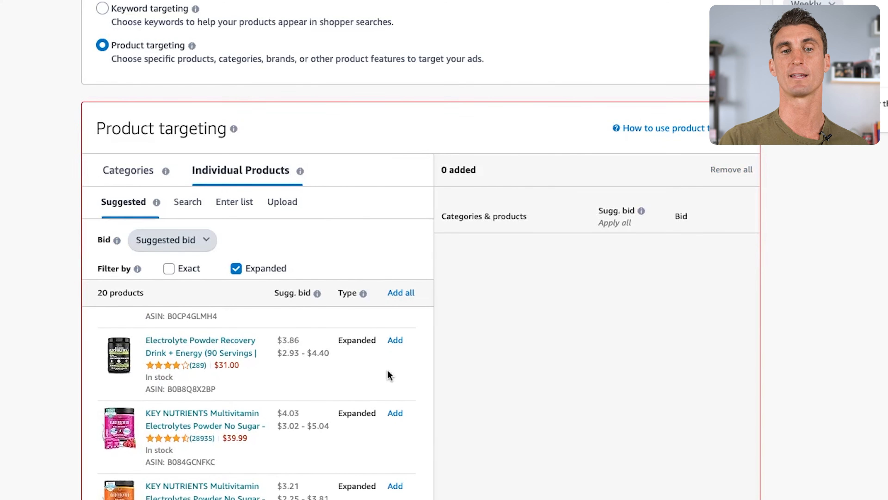
pyautogui.scroll(1, 387, 371)
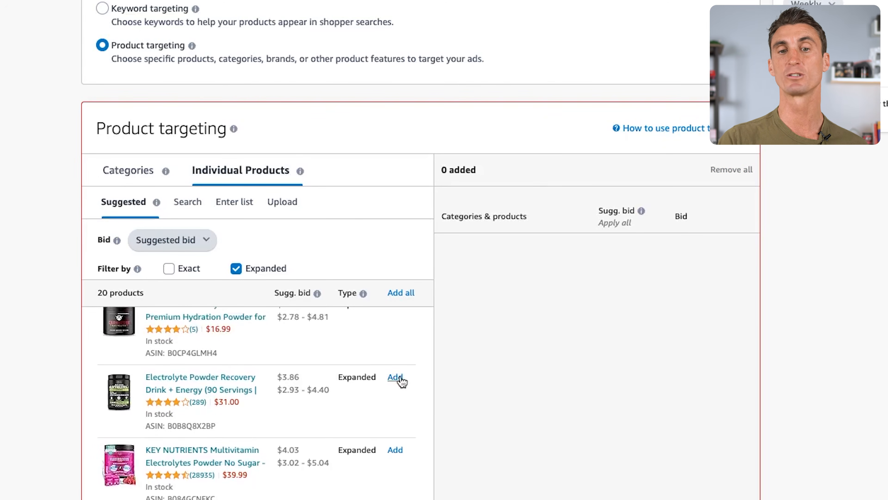
pyautogui.click(399, 378)
pyautogui.click(395, 450)
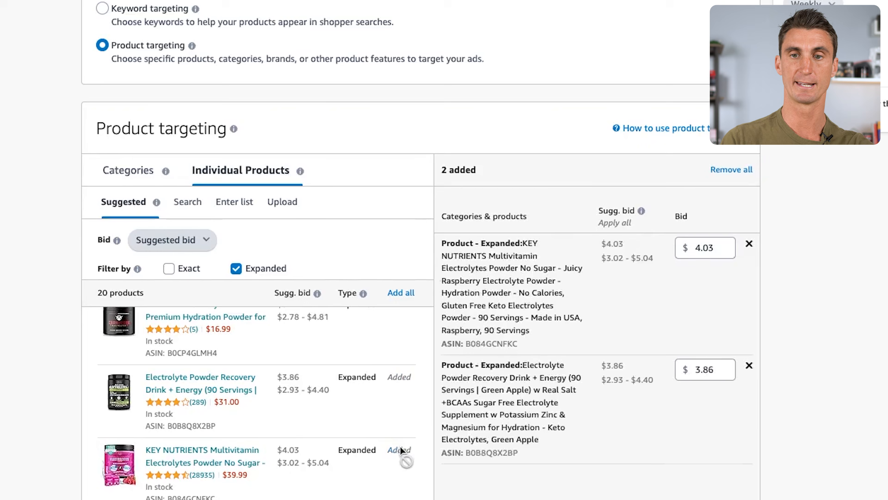
# Add five more suggested product targets: Véla Lemon Berry and KEY NUTRIENTS Orange, Watermelon, Pineapple Coconut and Strawberry Kiwi.
pyautogui.scroll(-4, 399, 419)
pyautogui.click(396, 384)
pyautogui.scroll(-2, 395, 420)
pyautogui.click(395, 457)
pyautogui.click(395, 384)
pyautogui.scroll(5, 398, 402)
pyautogui.scroll(-6, 401, 406)
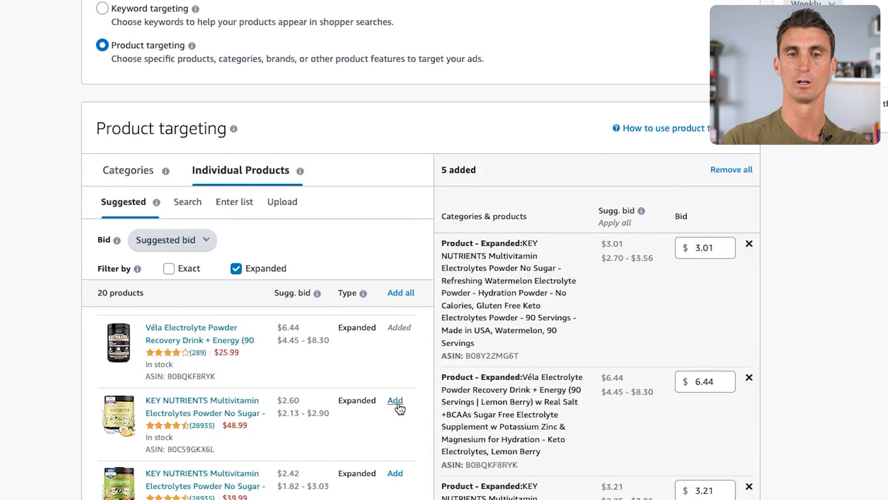
pyautogui.click(395, 401)
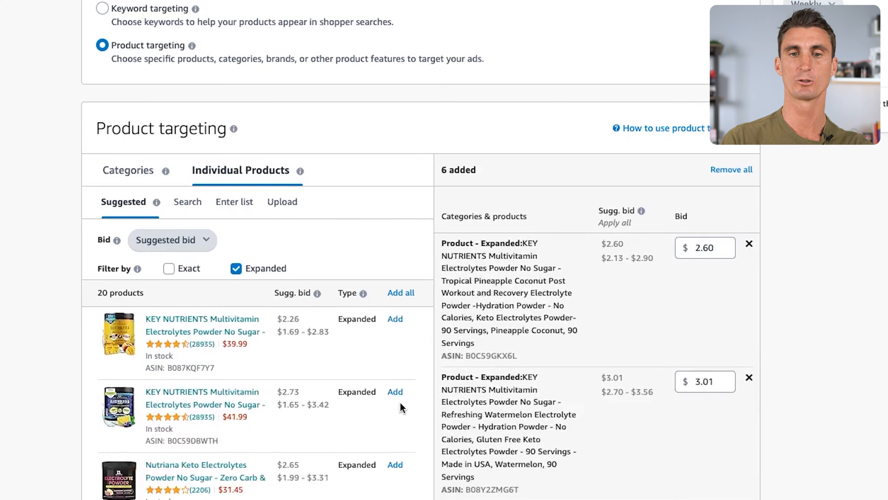
pyautogui.click(396, 464)
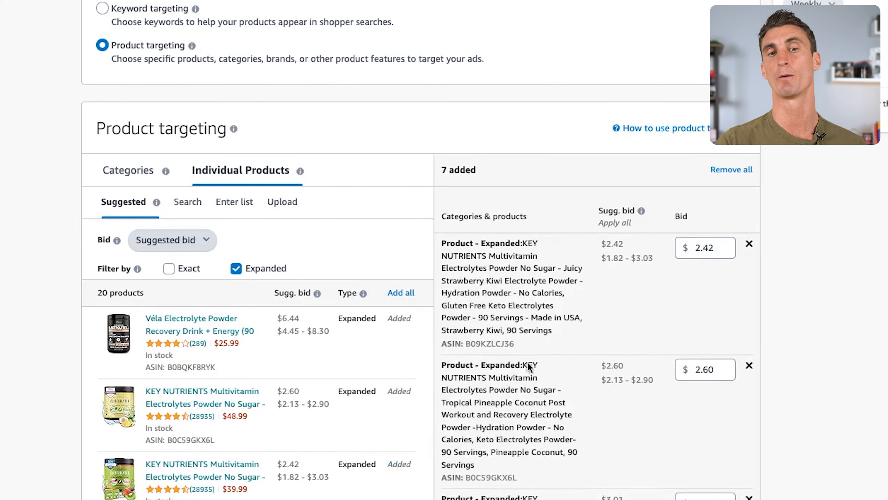
# Check the added product targets and apply the suggested daily budget of $14.00 to the campaign.
pyautogui.scroll(-6, 481, 350)
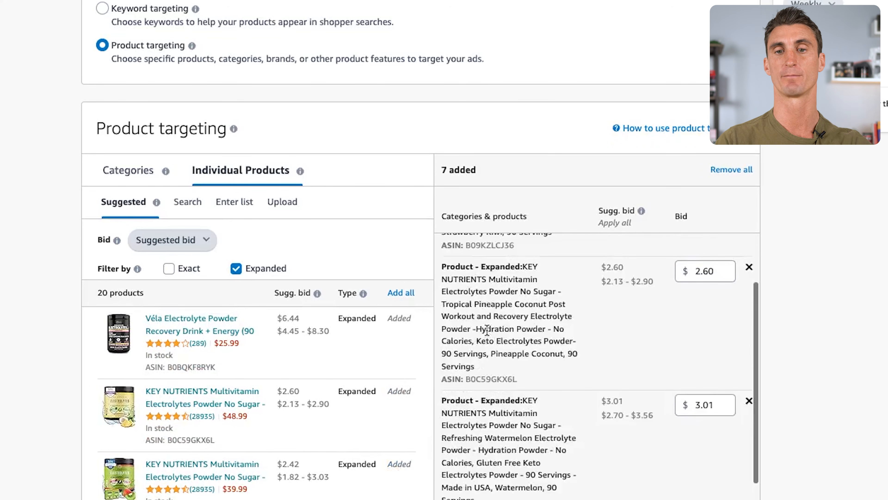
pyautogui.scroll(-2, 482, 326)
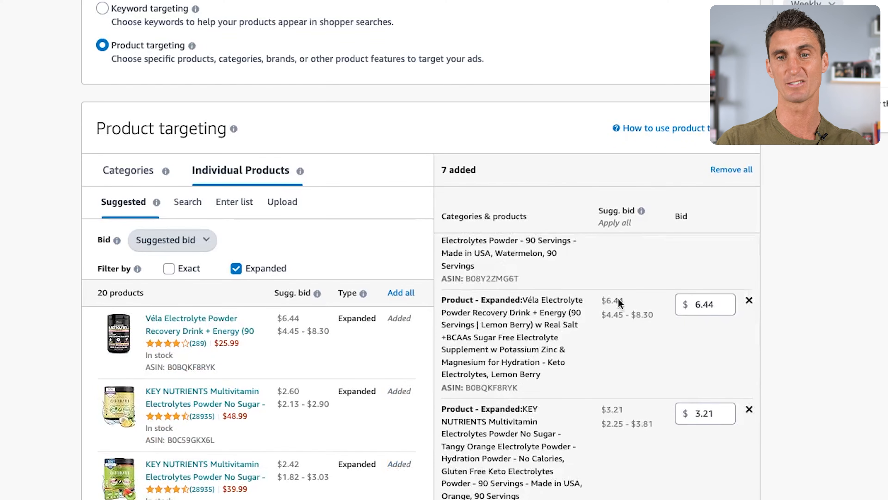
pyautogui.scroll(-5, 841, 389)
pyautogui.scroll(-10, 841, 388)
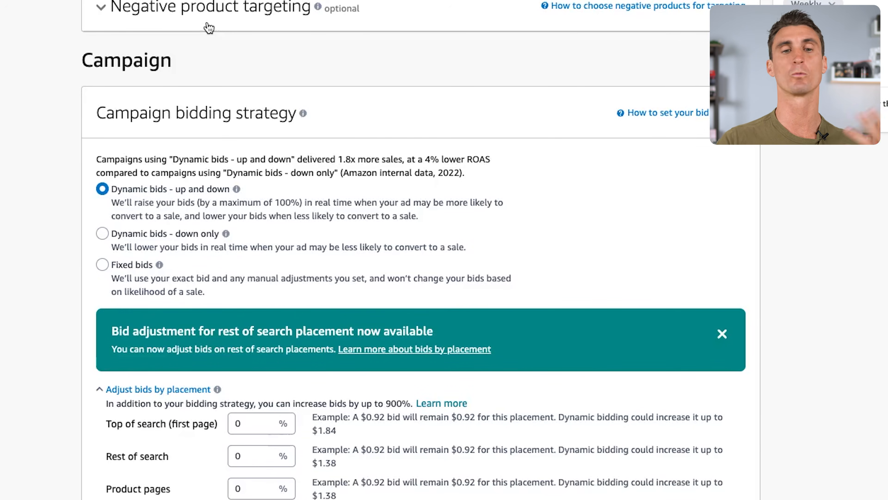
pyautogui.scroll(-10, 265, 90)
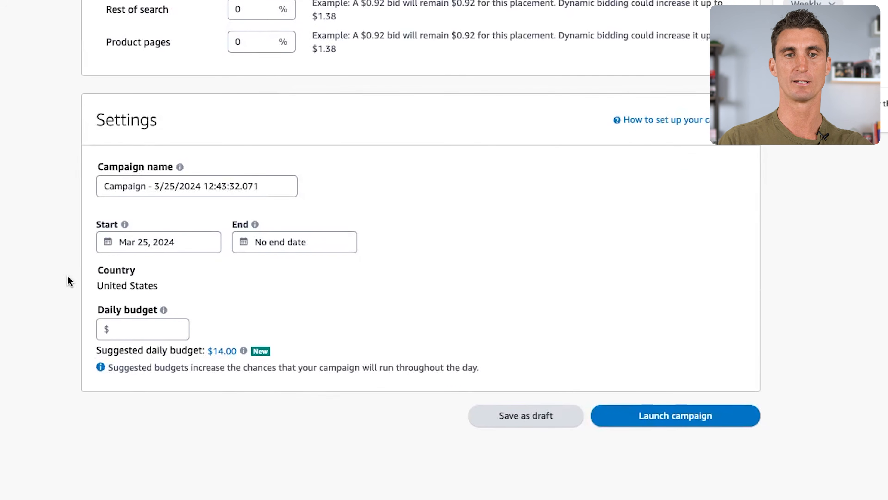
pyautogui.click(229, 352)
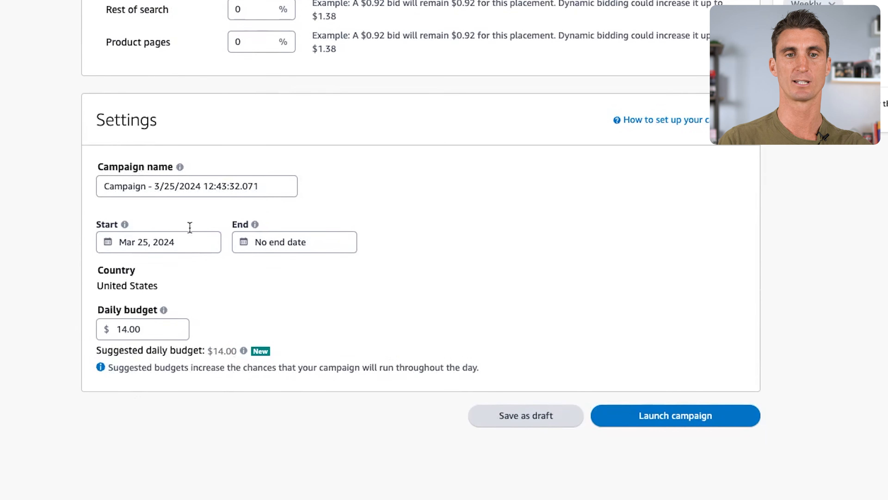
# Name the campaign "Product Targeting" and launch it.
pyautogui.tripleClick(180, 191)
pyautogui.write('Product Targeting')
pyautogui.click(409, 200)
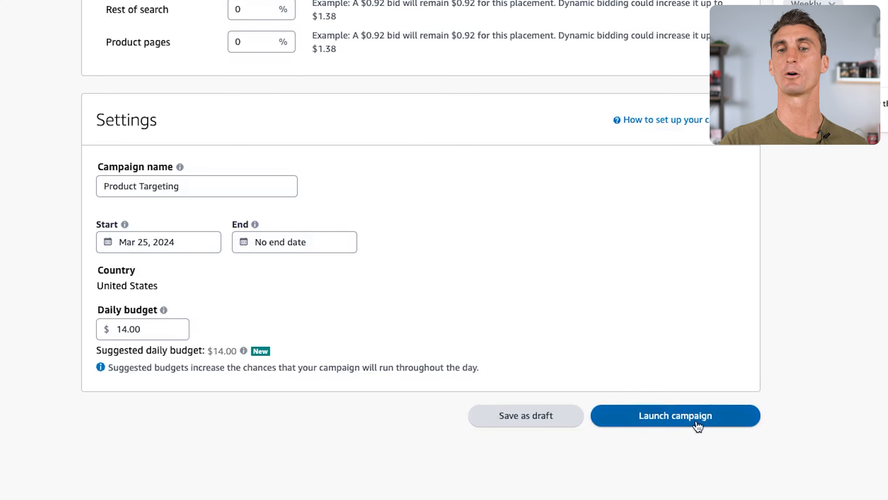
pyautogui.click(701, 418)
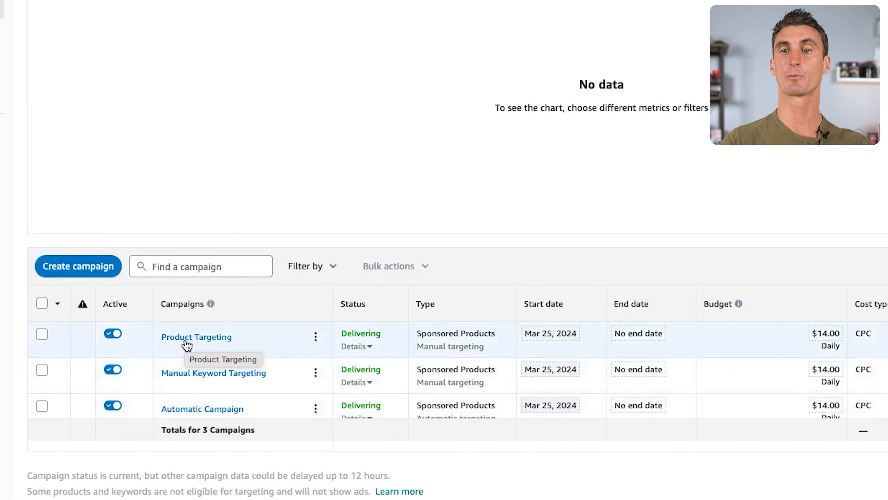
# Open the Automatic Campaign's negative targeting and add "packets" to its negative keywords as a negative exact match.
pyautogui.scroll(-1, 187, 344)
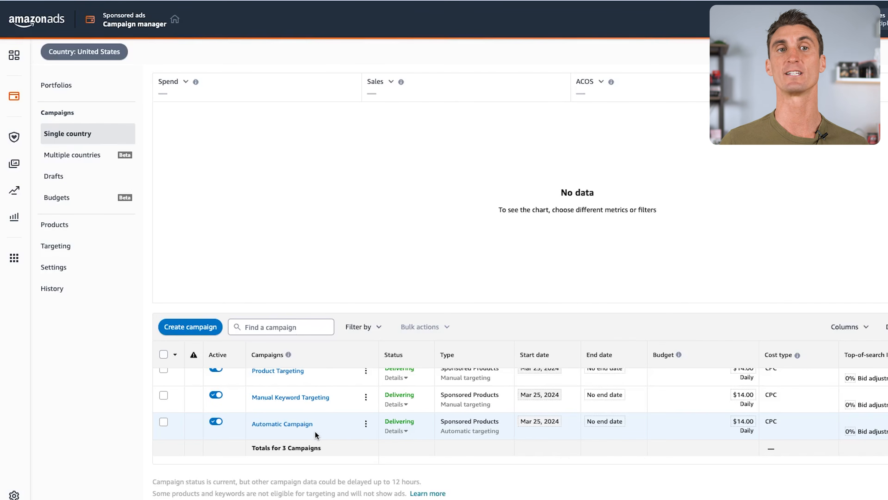
pyautogui.click(299, 424)
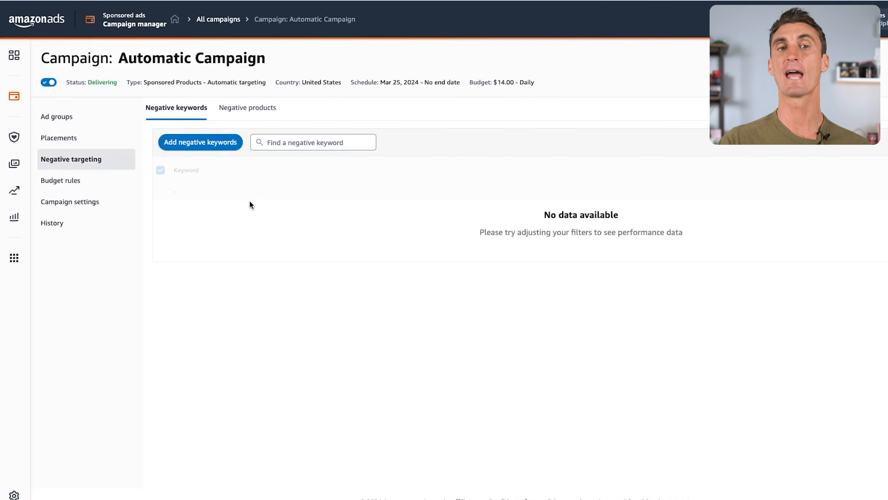
pyautogui.click(208, 149)
pyautogui.write('packets')
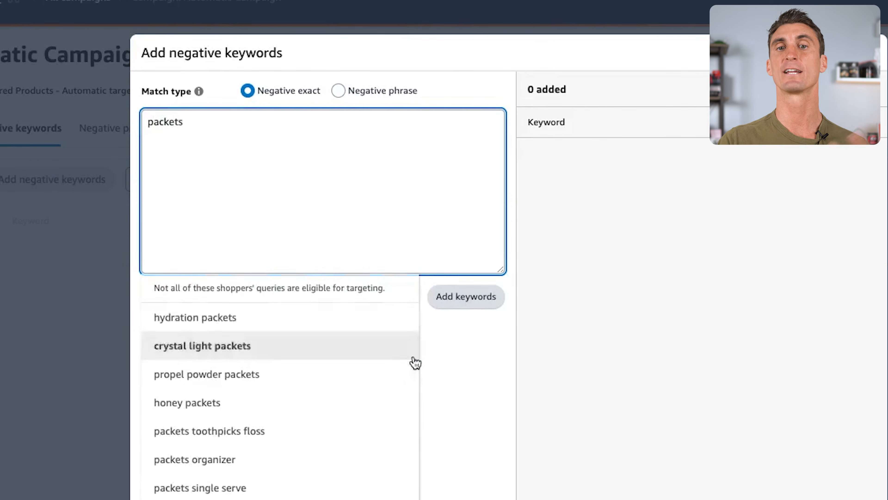
pyautogui.click(449, 297)
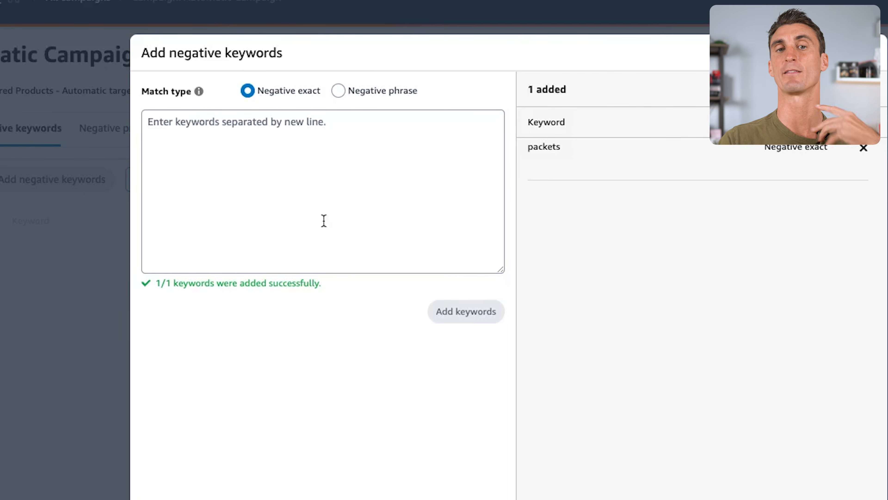
# Switch to Helium 10 and examine the keyword phrase list for irrelevant terms.
pyautogui.click(303, 163)
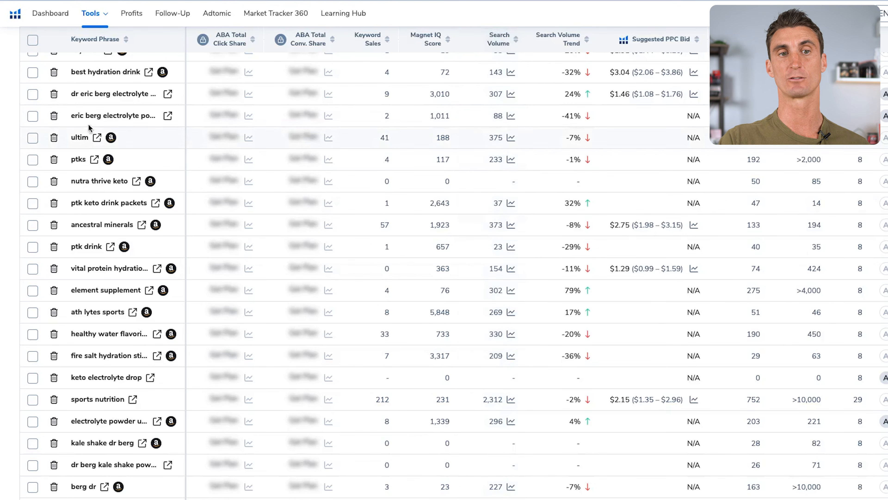
pyautogui.scroll(7, 90, 130)
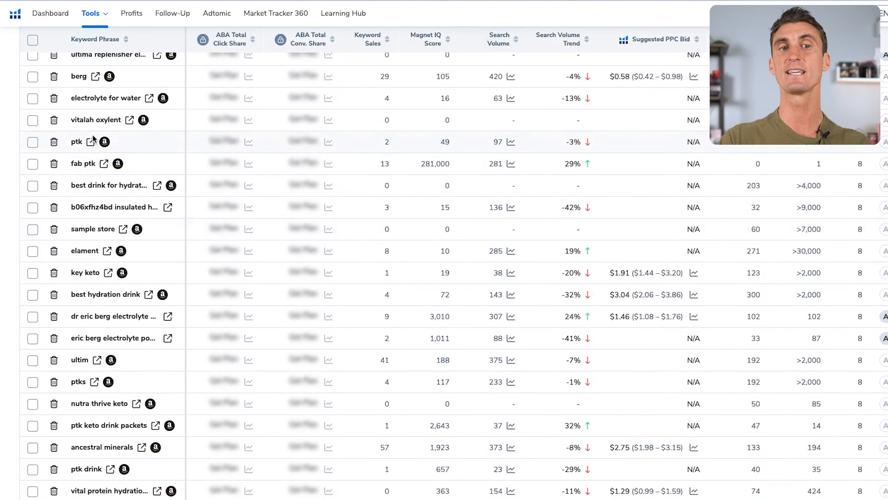